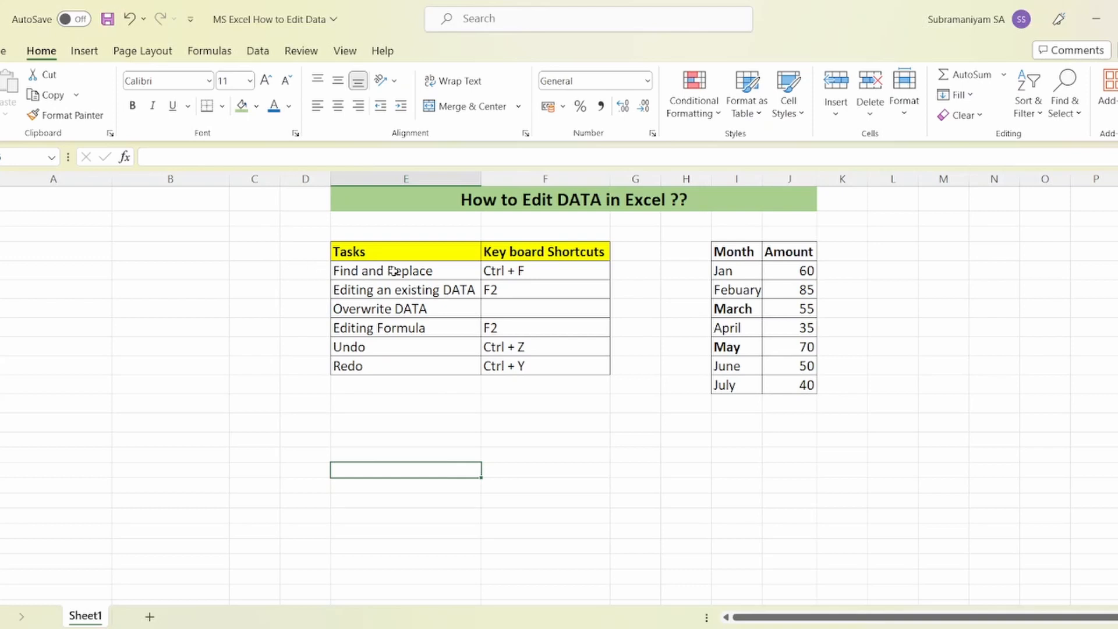
drag(388, 272, 384, 363)
click(615, 429)
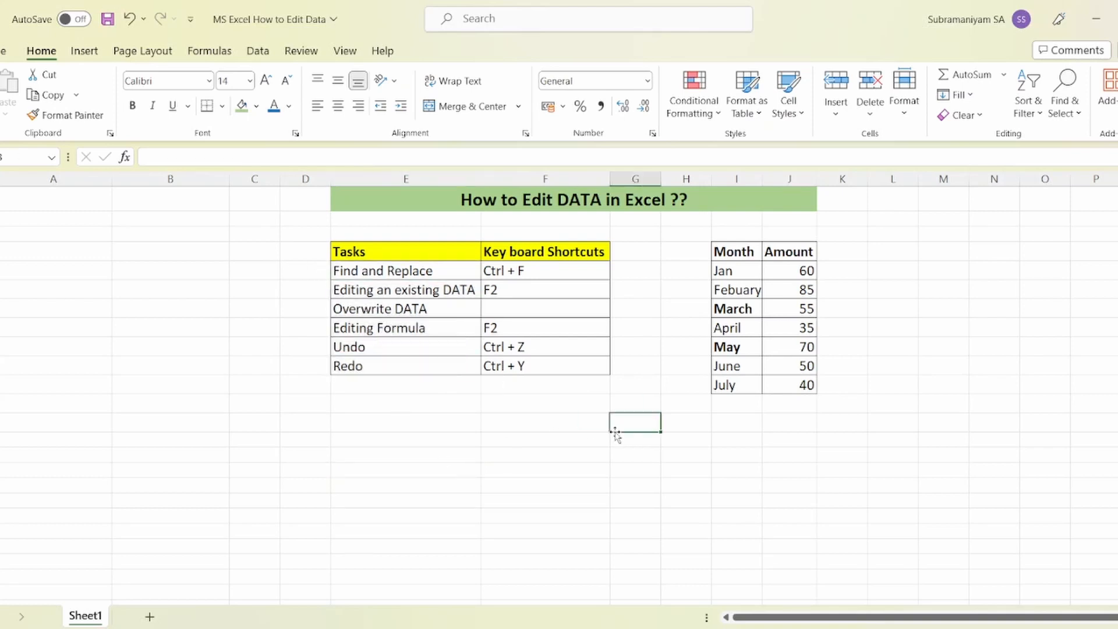
click(541, 252)
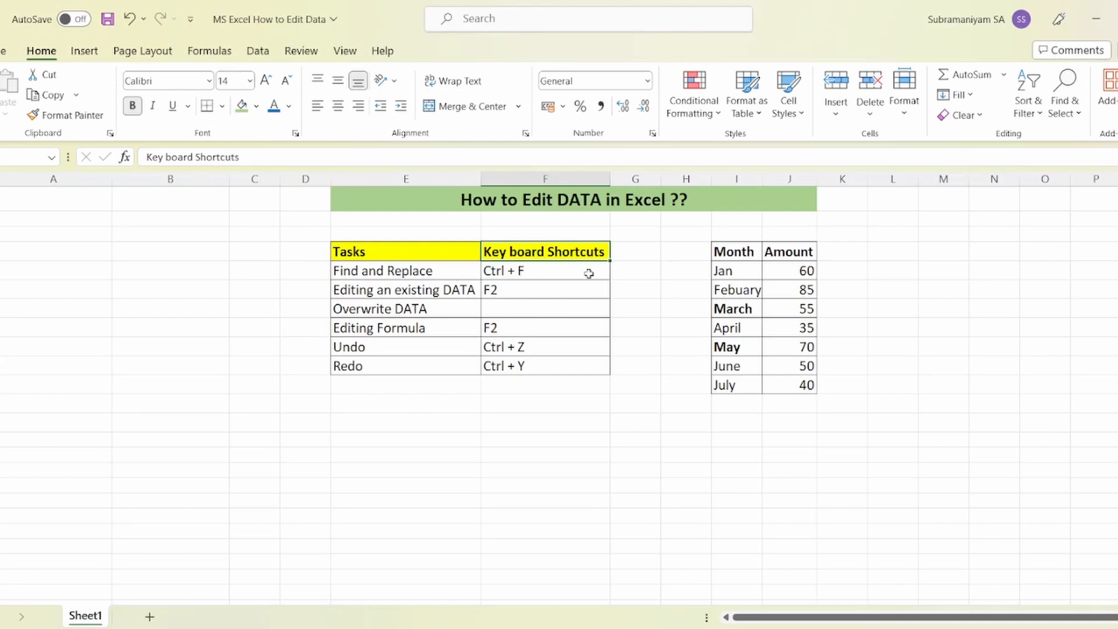
click(1080, 116)
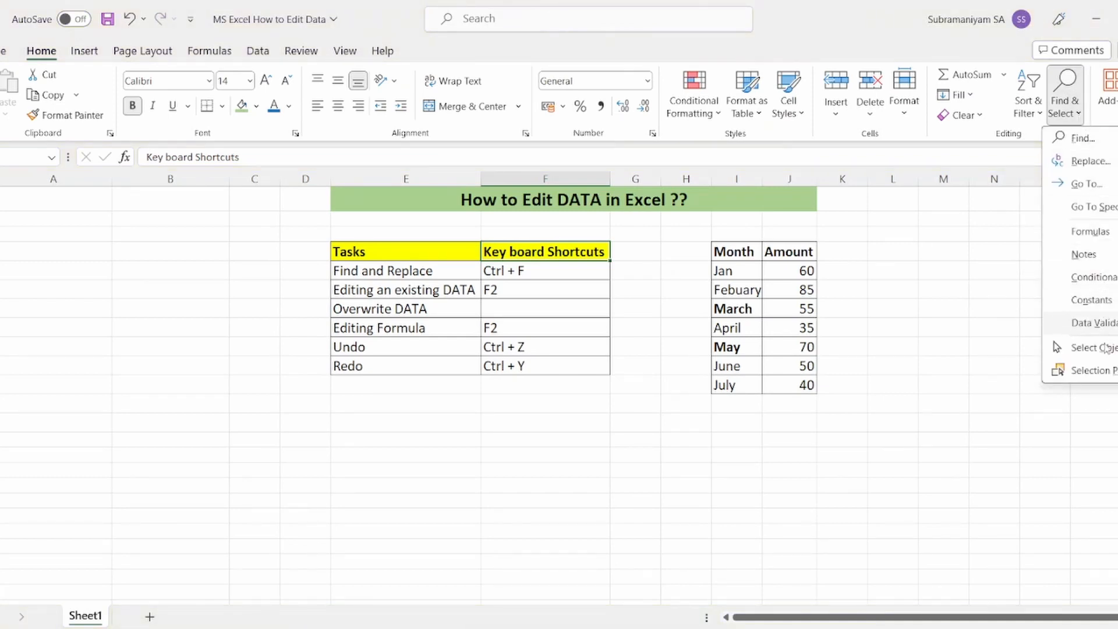
click(1089, 161)
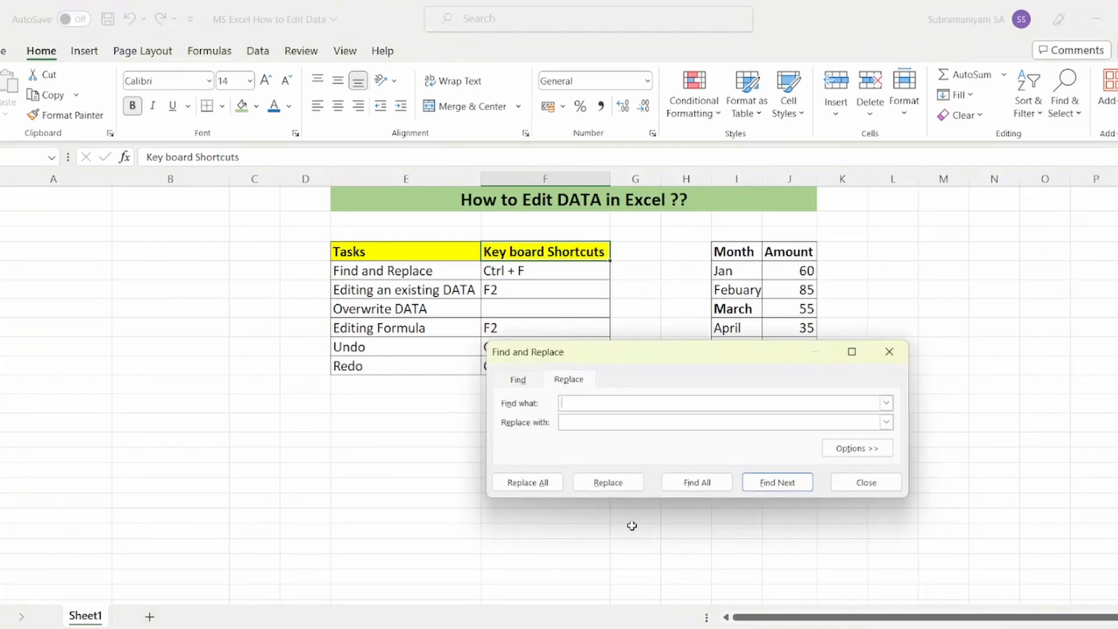
drag(737, 353, 725, 409)
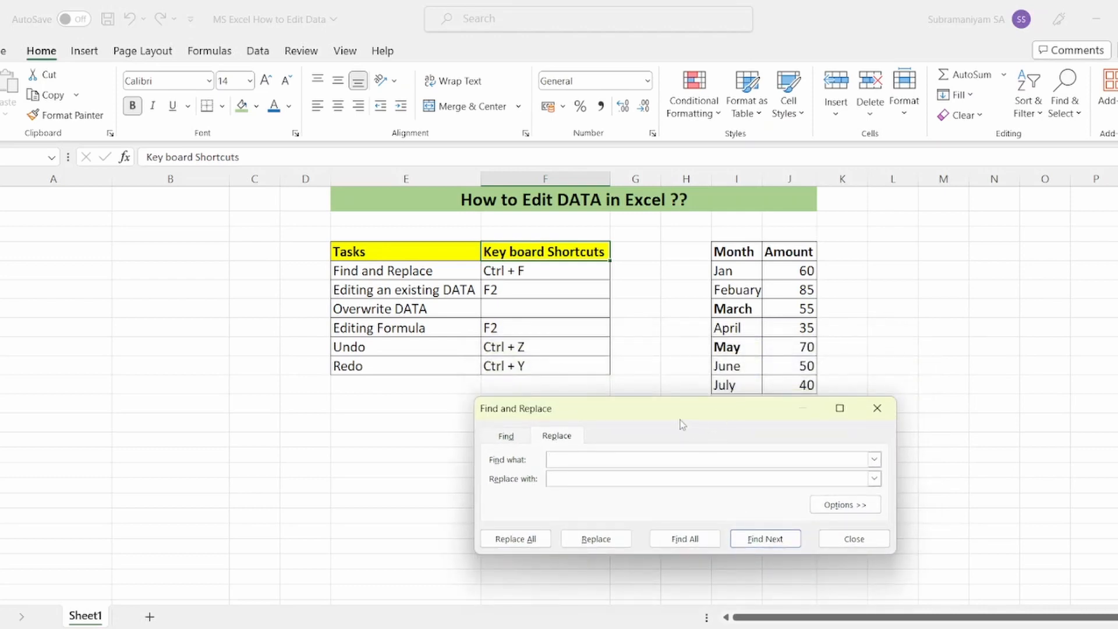
click(876, 409)
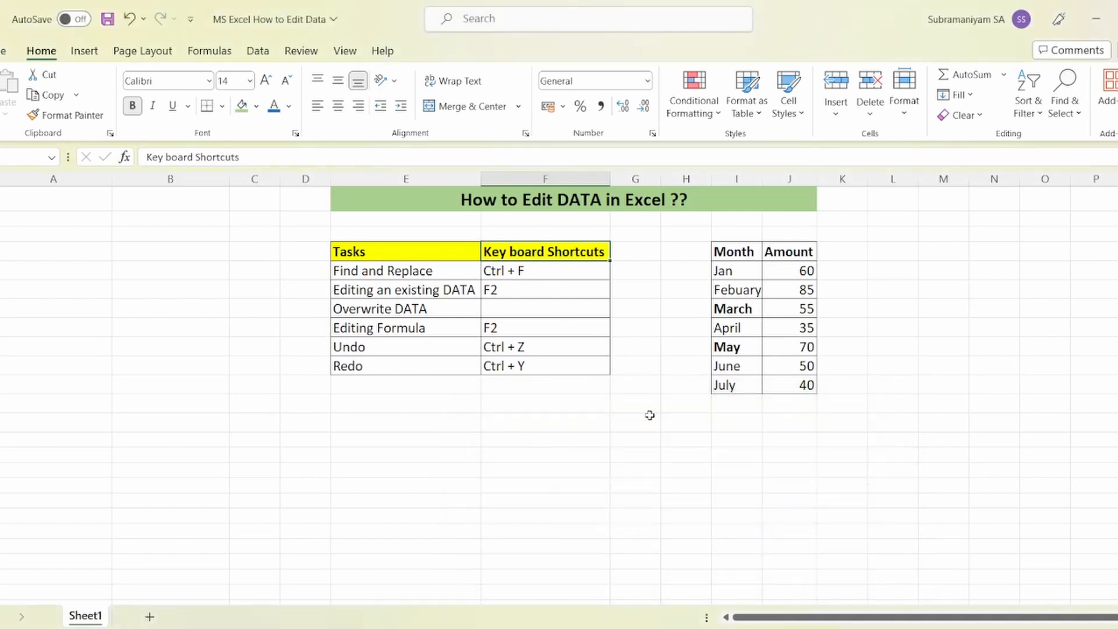
Find and replace all occurrences of "June" with "Jun" in the sheet, then close the Find and Replace dialog
key(ctrl+f)
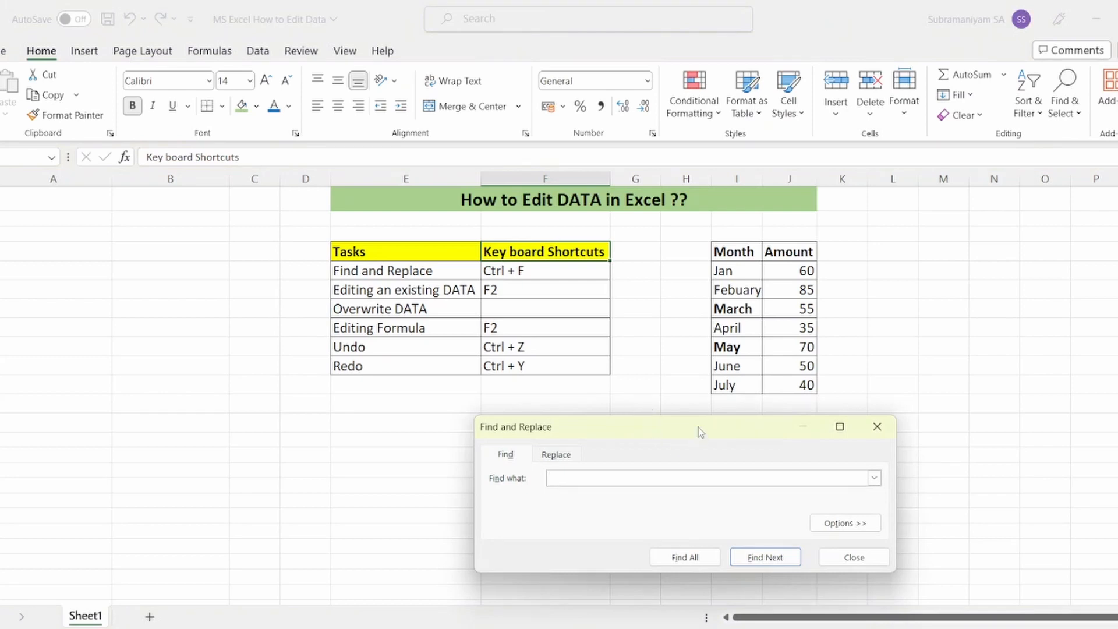
mouse_move(698, 428)
mouse_down()
mouse_move(705, 412)
mouse_move(698, 424)
mouse_up()
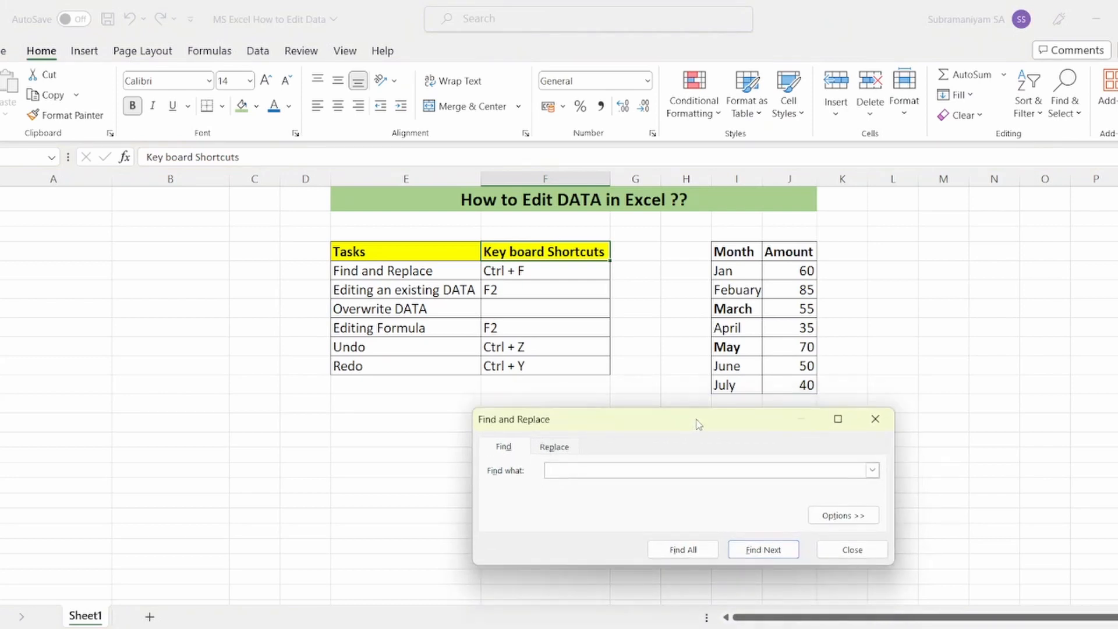
click(555, 449)
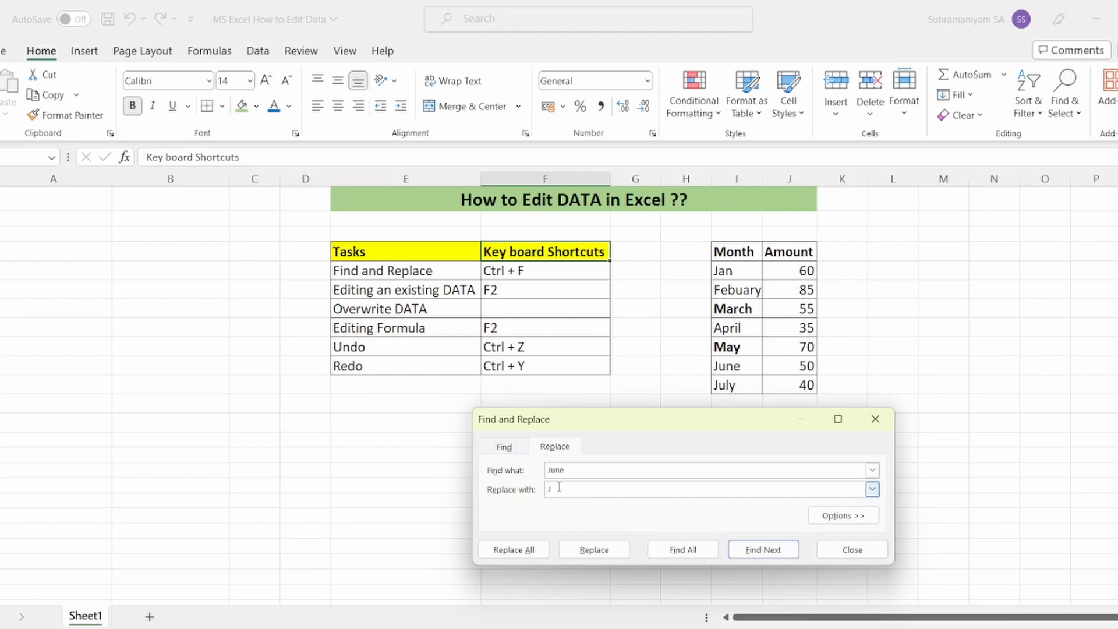
text(un)
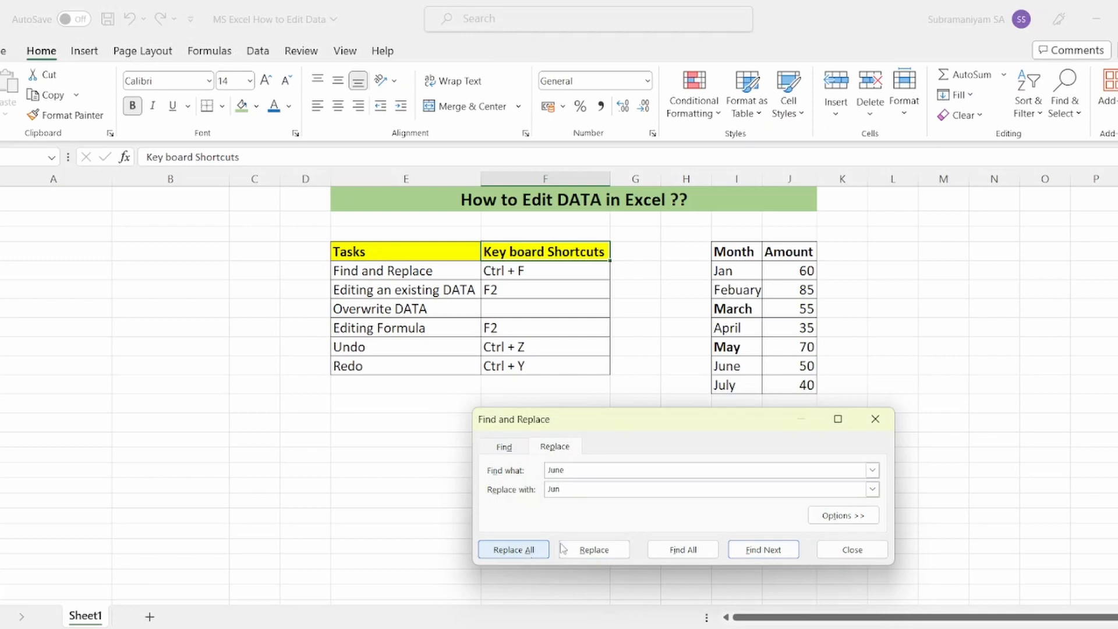
click(512, 551)
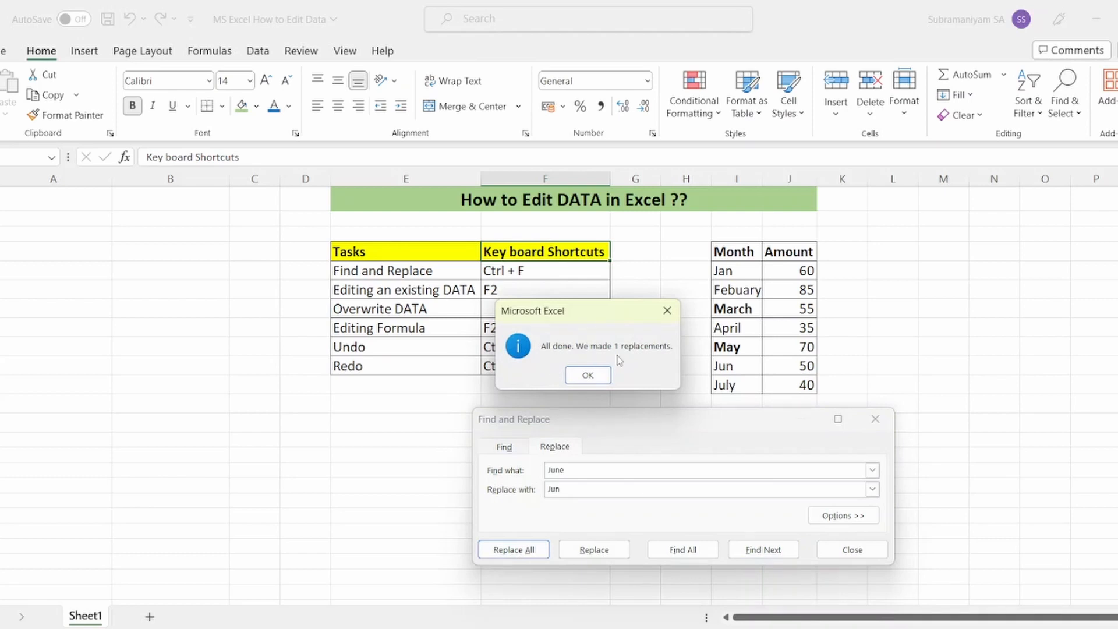
click(587, 376)
click(875, 419)
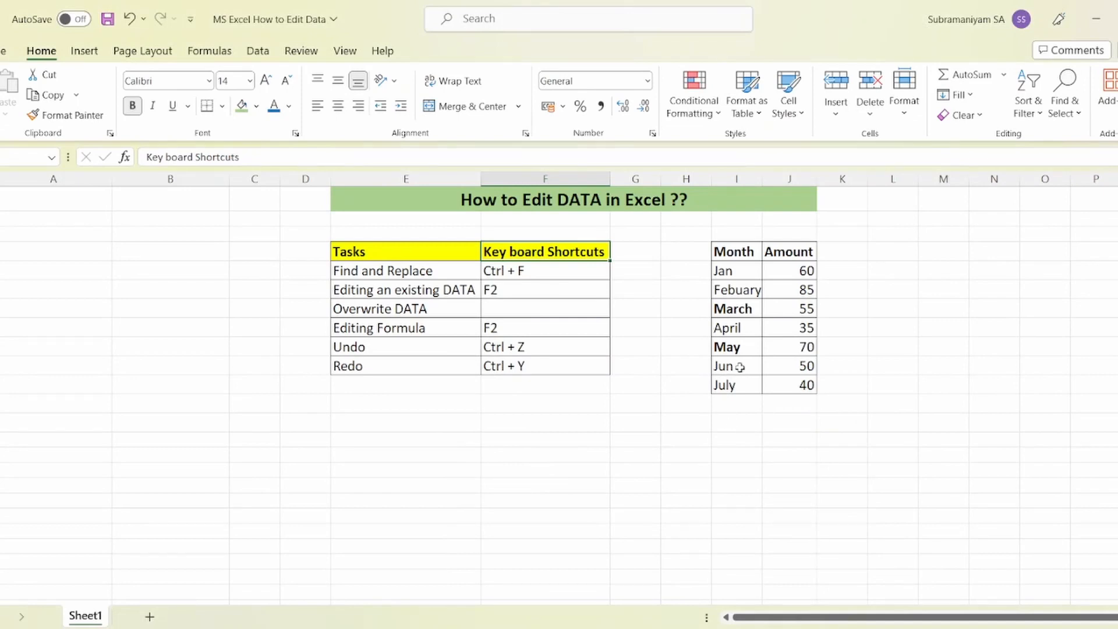
click(740, 367)
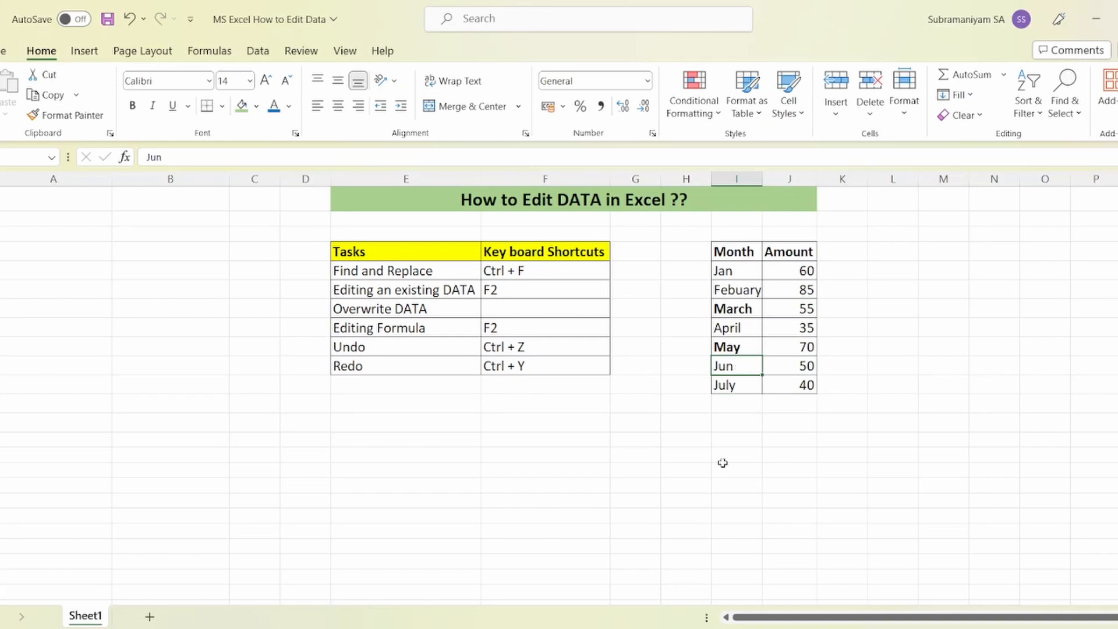
click(528, 271)
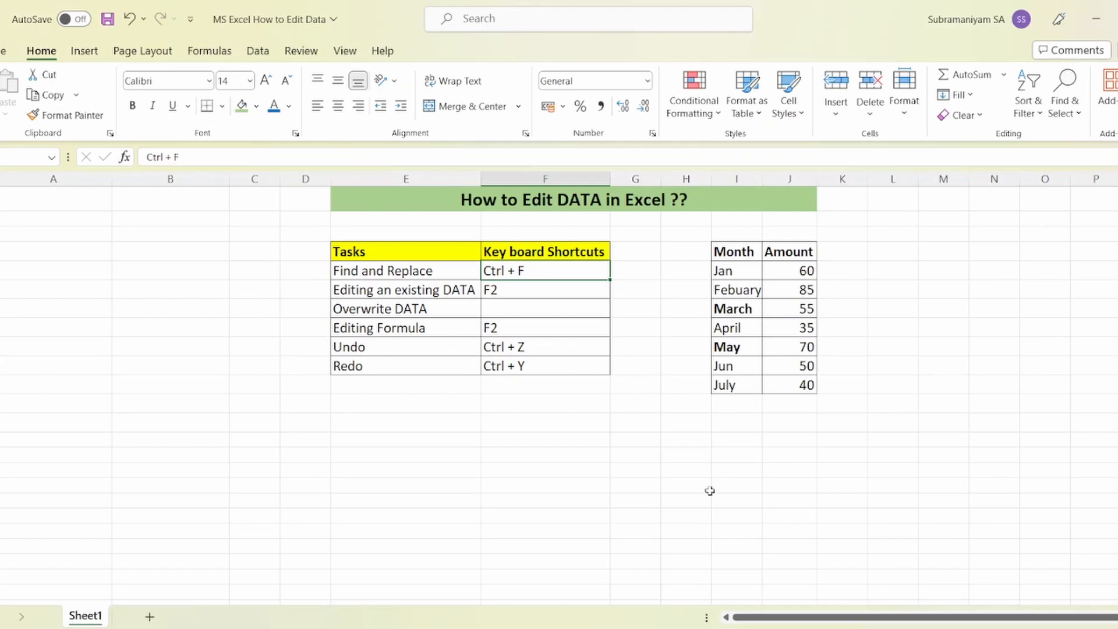
click(436, 274)
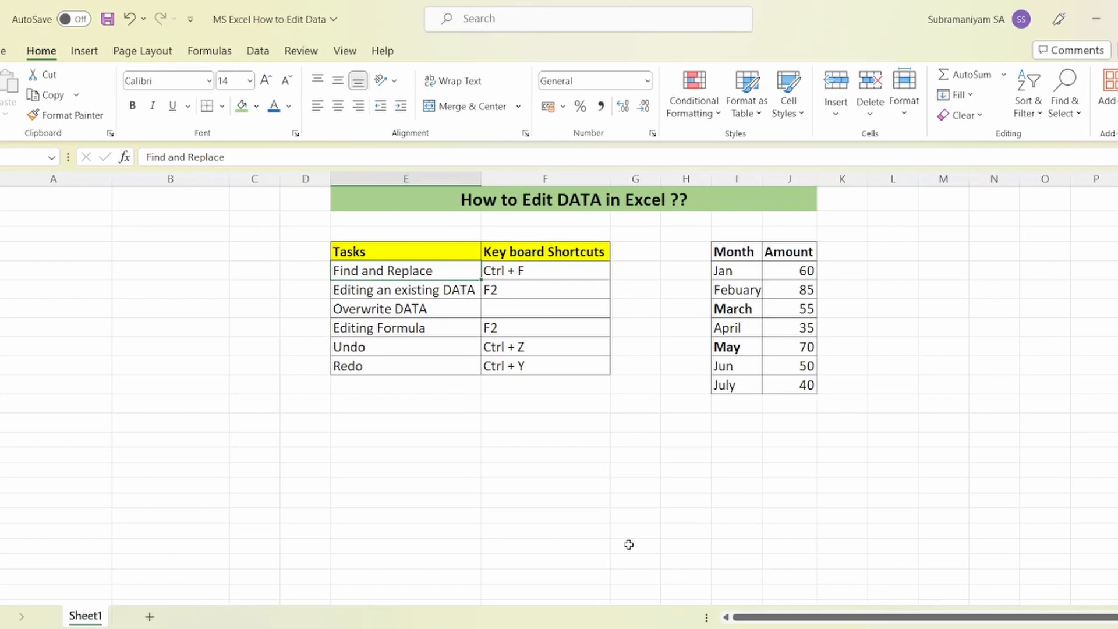
click(636, 518)
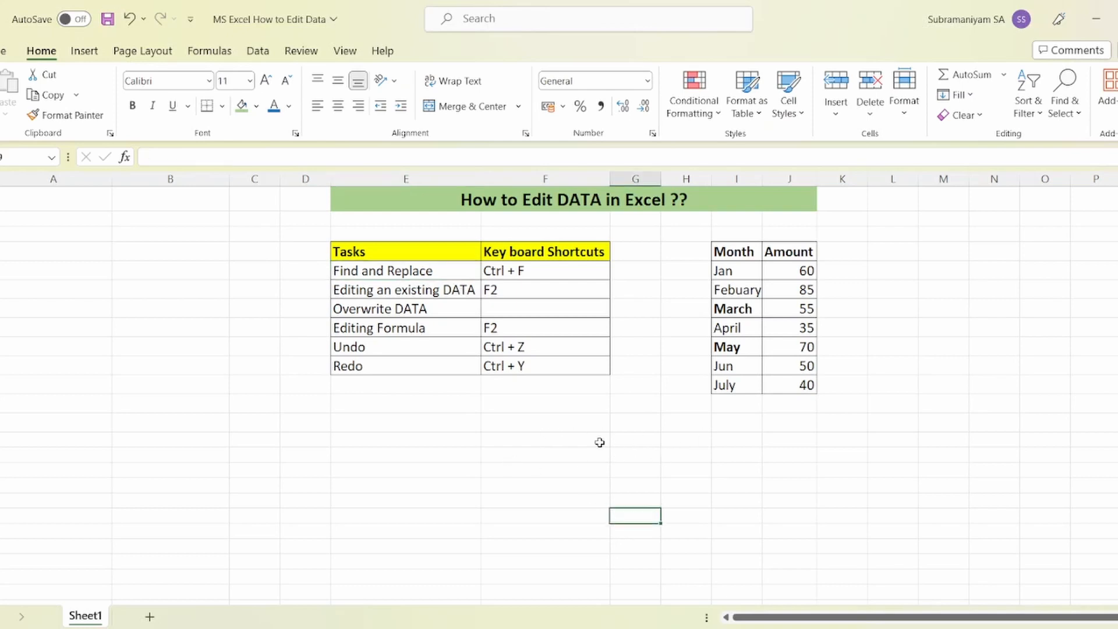
Edit the existing "Jun" entry in the Month column by appending "e" so it reads "June"
click(740, 365)
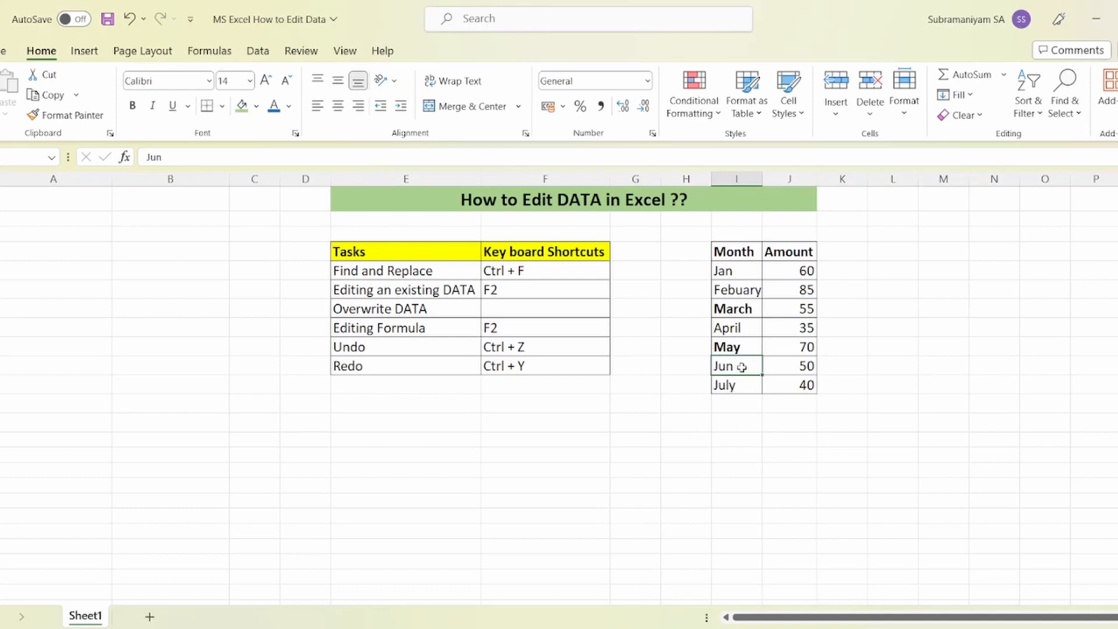
key(F2)
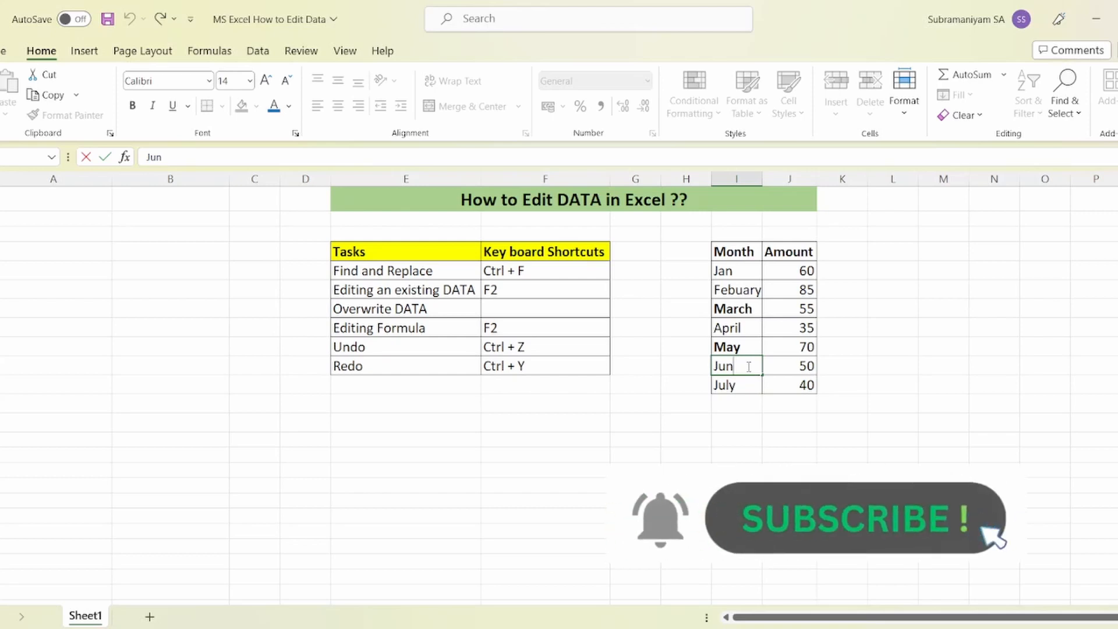
text(e)
key(Return)
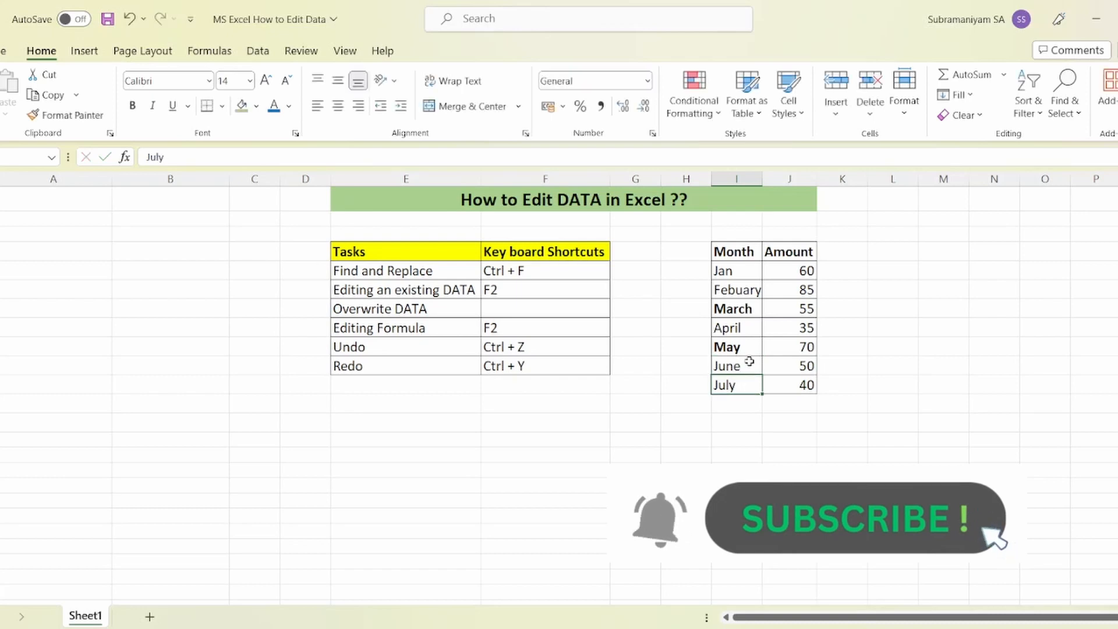
click(749, 365)
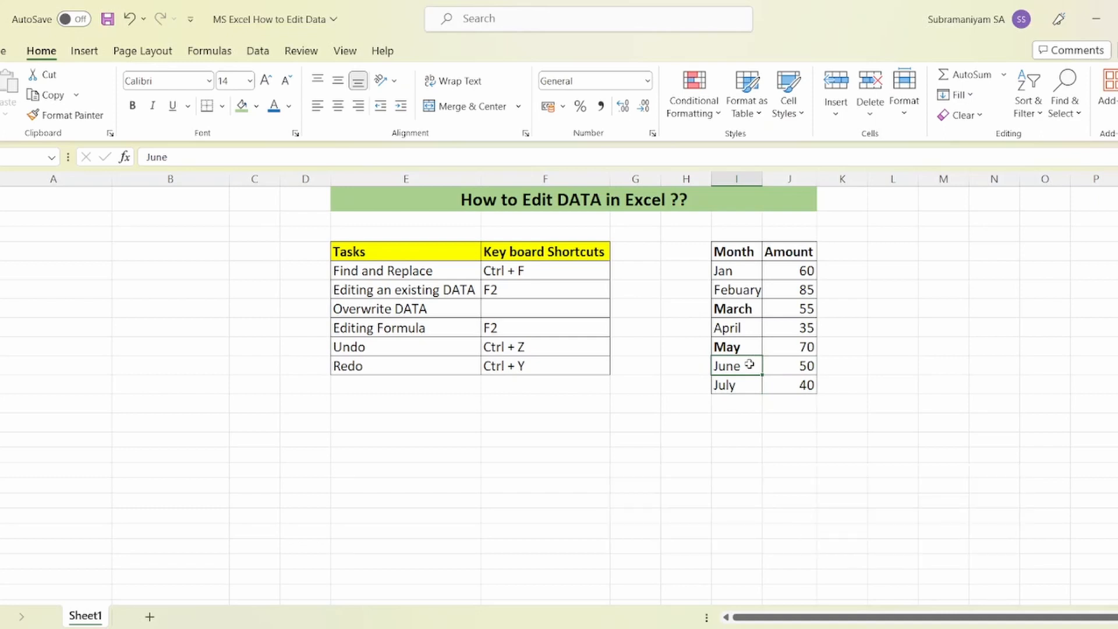
click(706, 521)
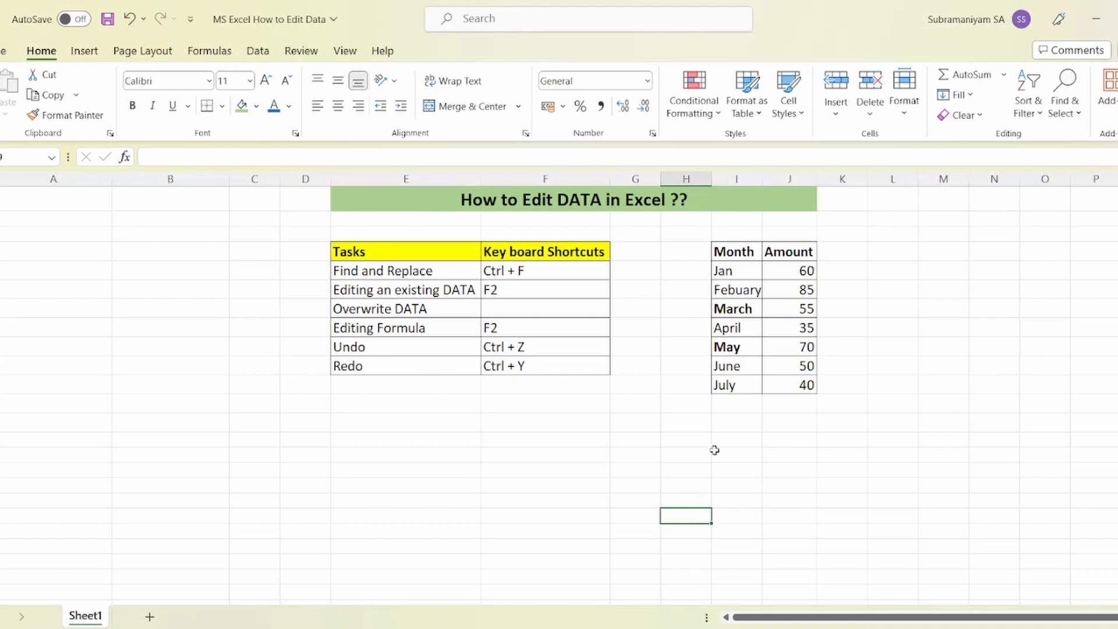
click(737, 367)
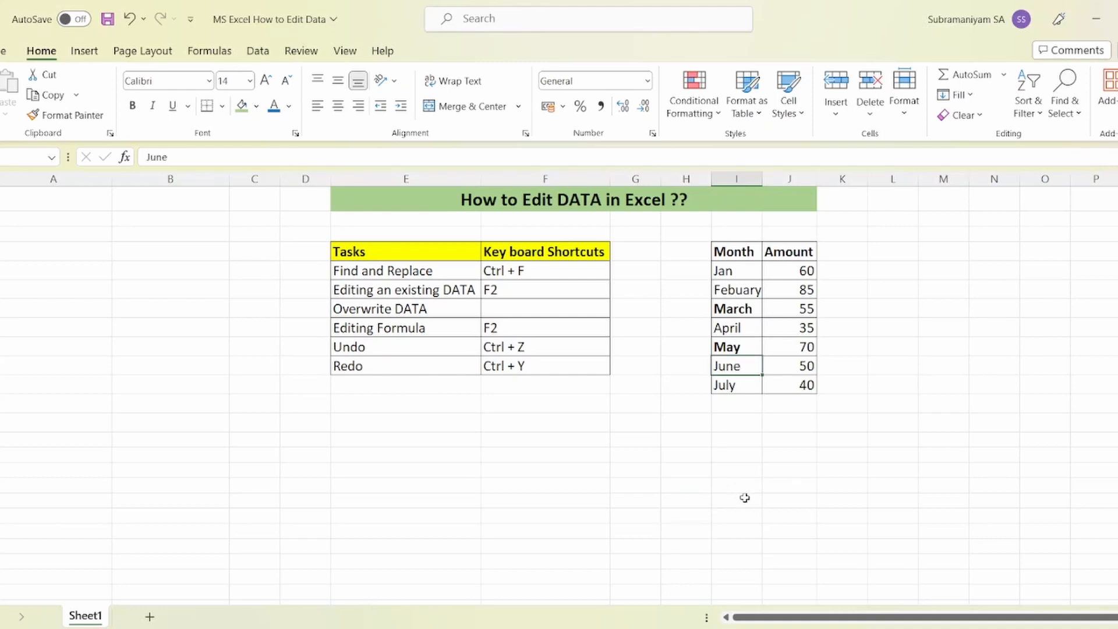
key(F2)
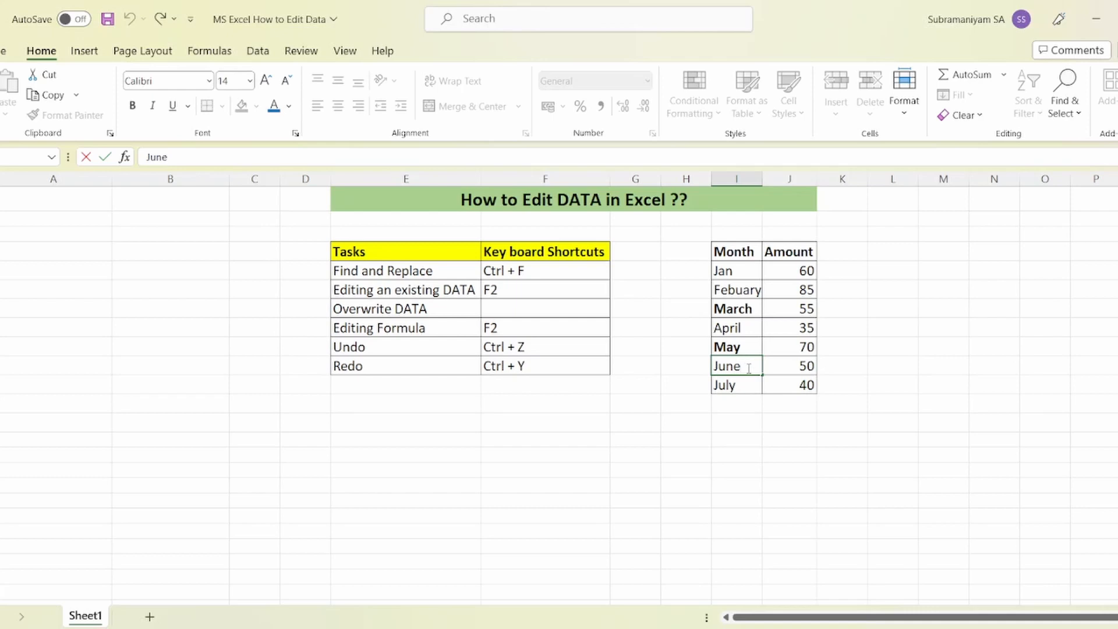
key(Return)
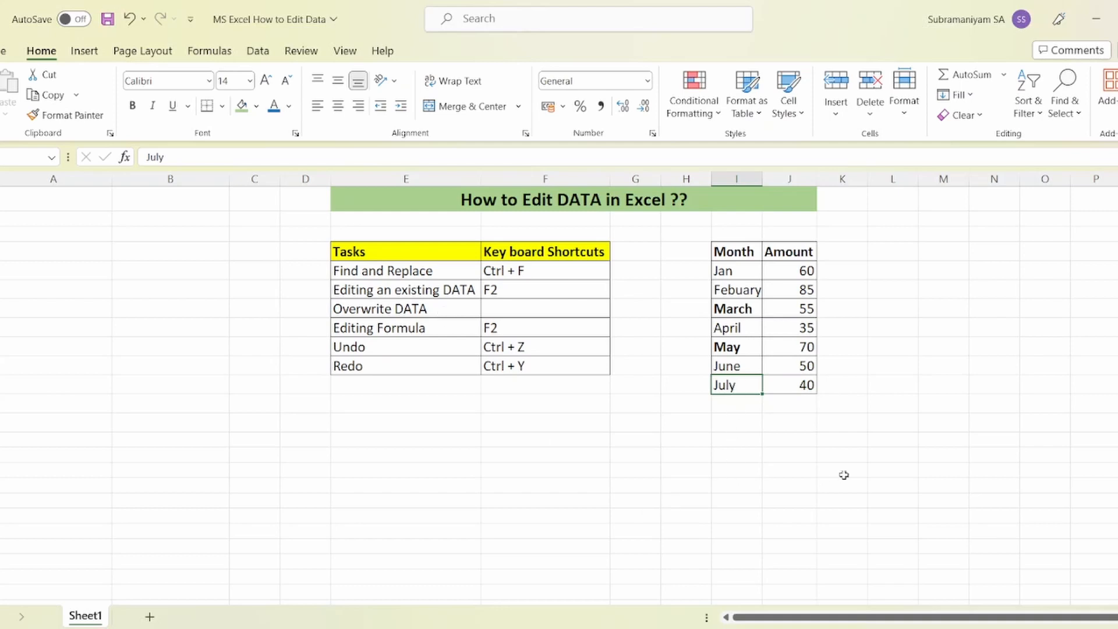
Overwrite the "June" entry in the Month column with "Jun"
click(743, 363)
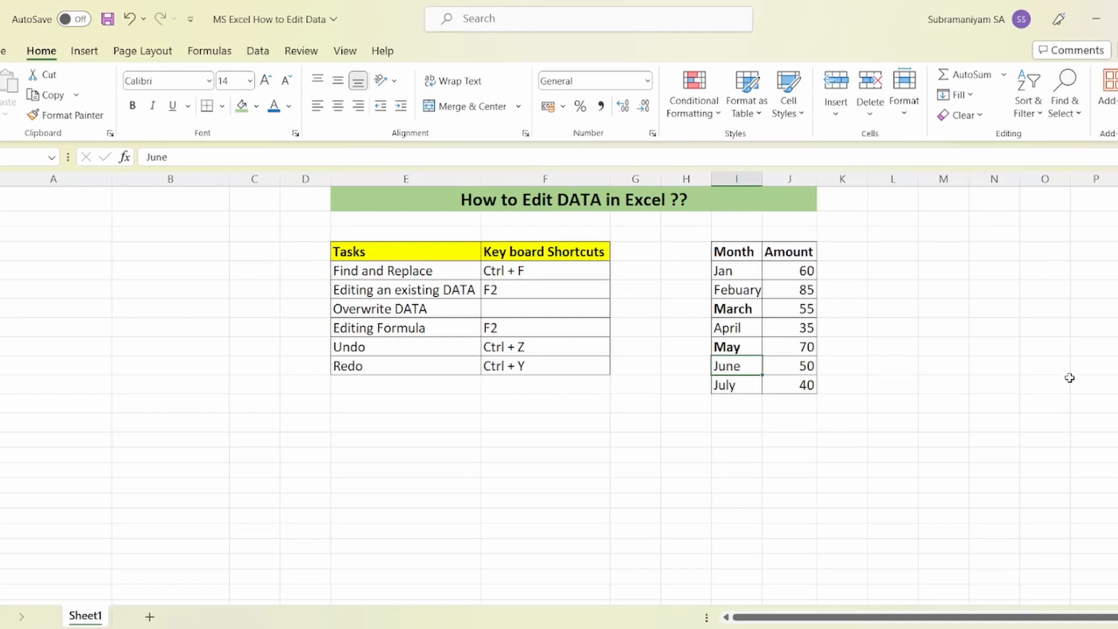
text(Jun)
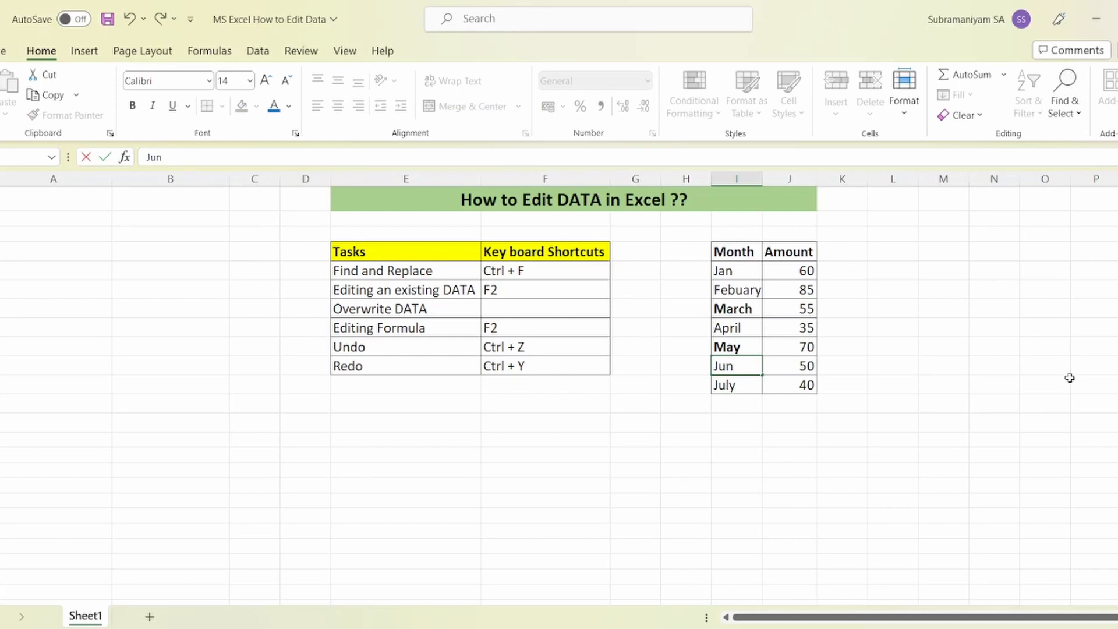
key(Return)
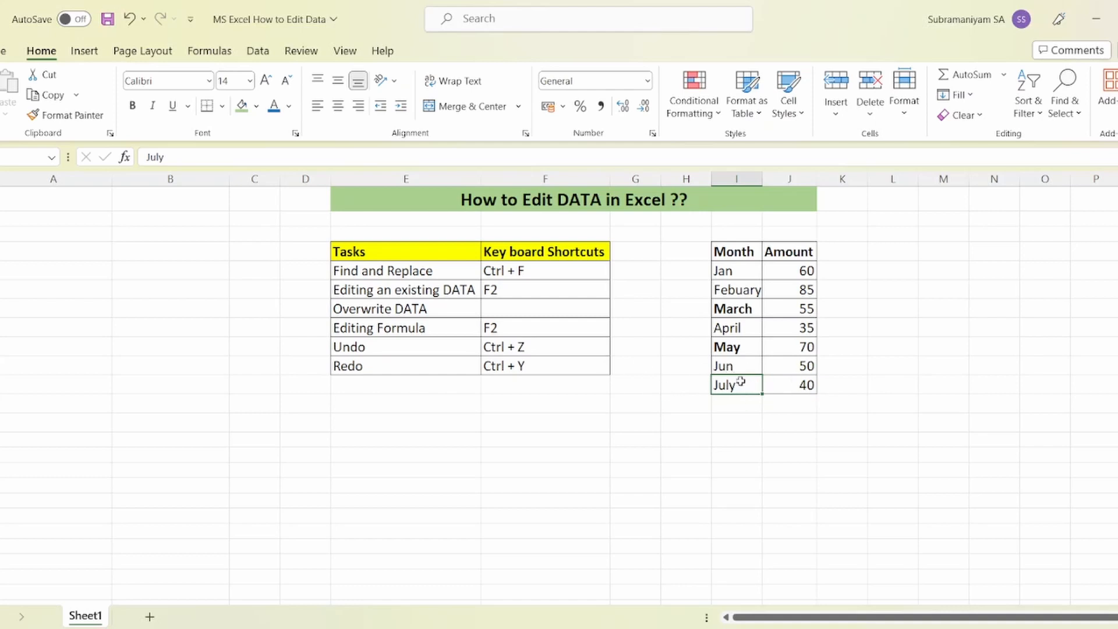
key(F2)
key(Return)
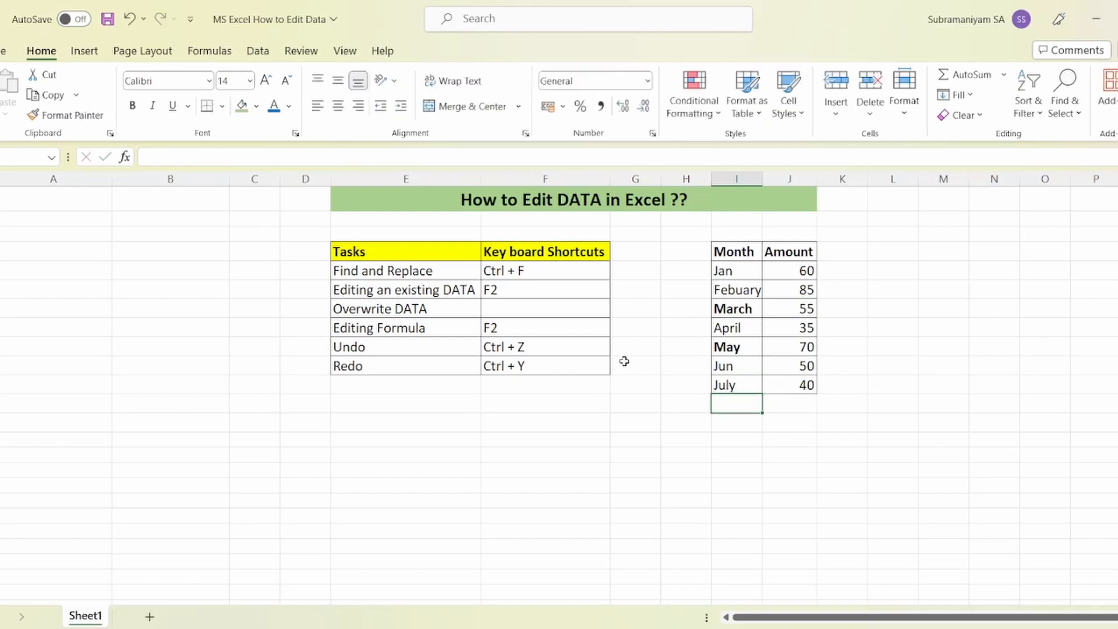
click(506, 291)
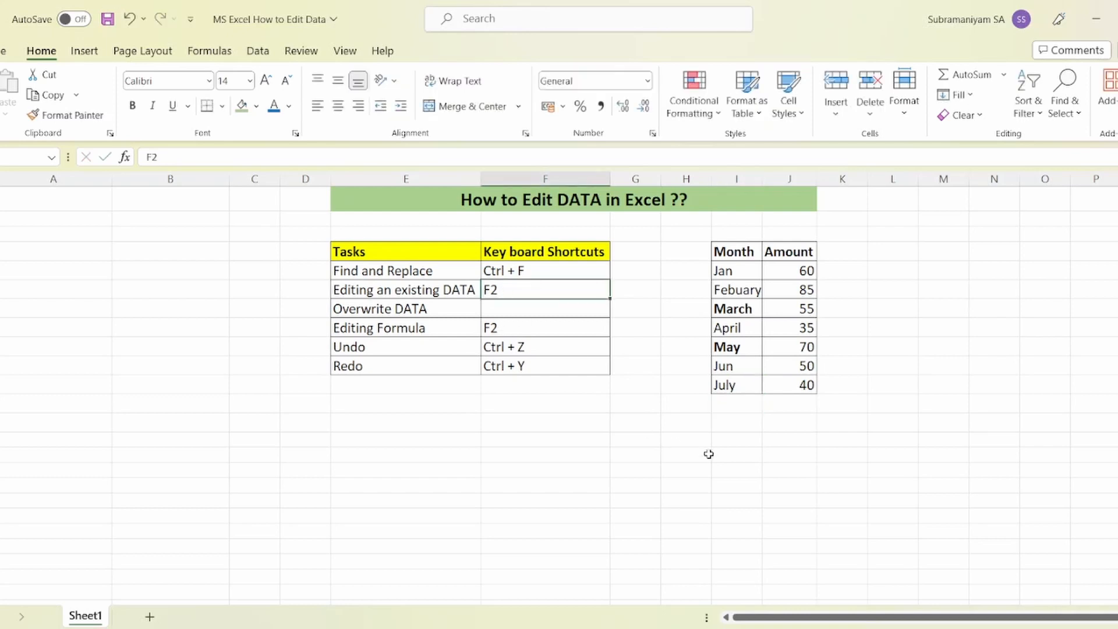
click(416, 328)
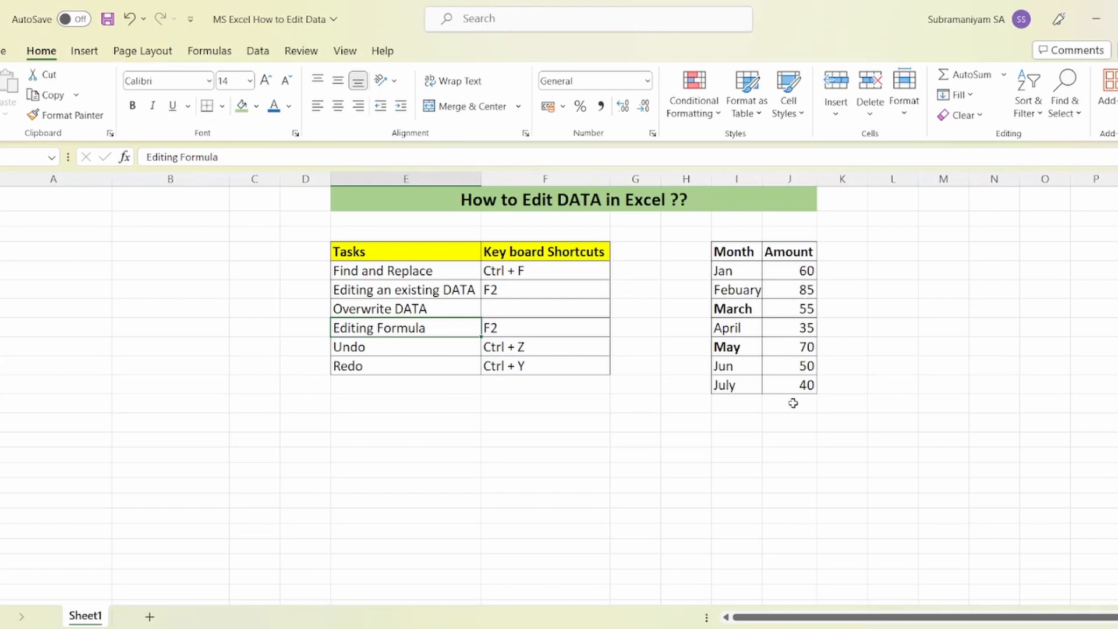
Total the Amount values from Jan to July with AutoSum in the empty cell below them
drag(789, 270, 801, 400)
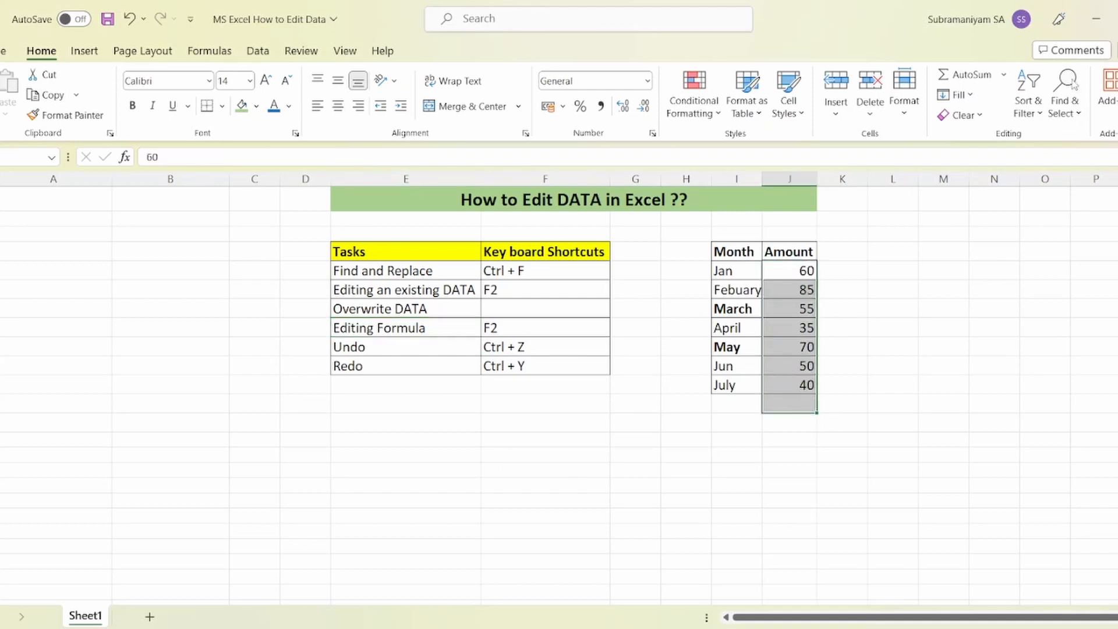
click(966, 75)
click(897, 382)
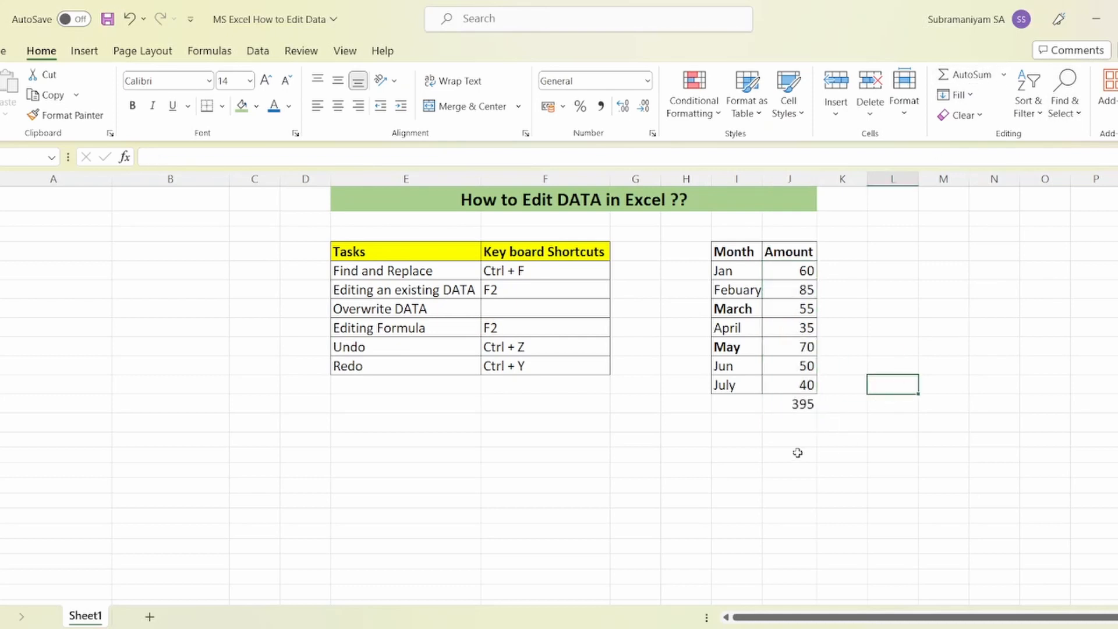
Edit the SUM formula below the Amount column by adding +100 after SUM(J5:J11)
click(798, 452)
click(792, 403)
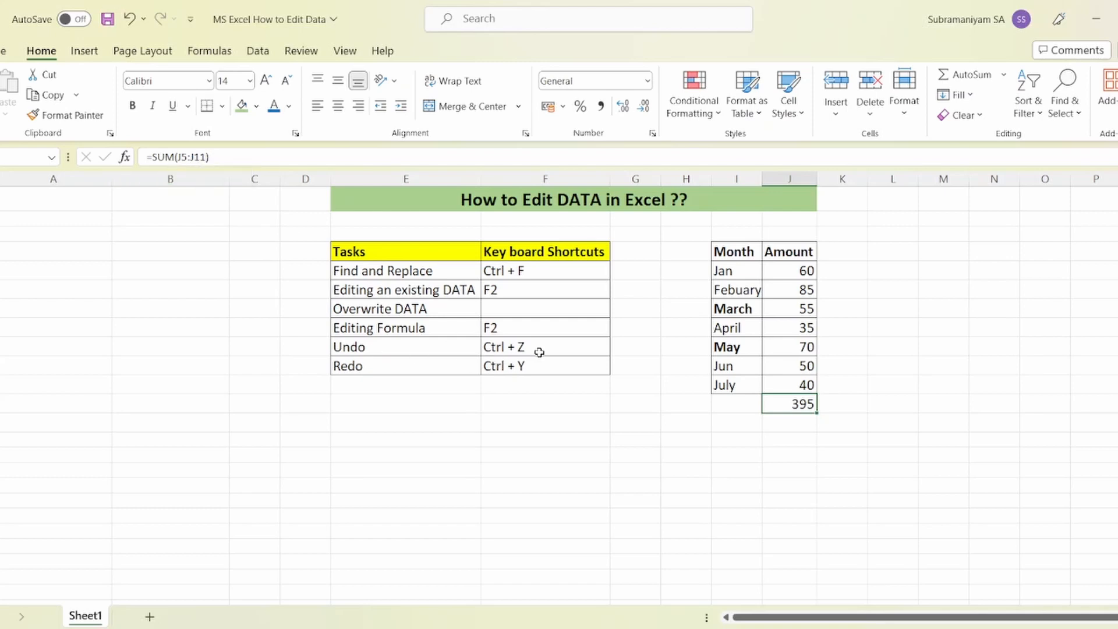
click(218, 157)
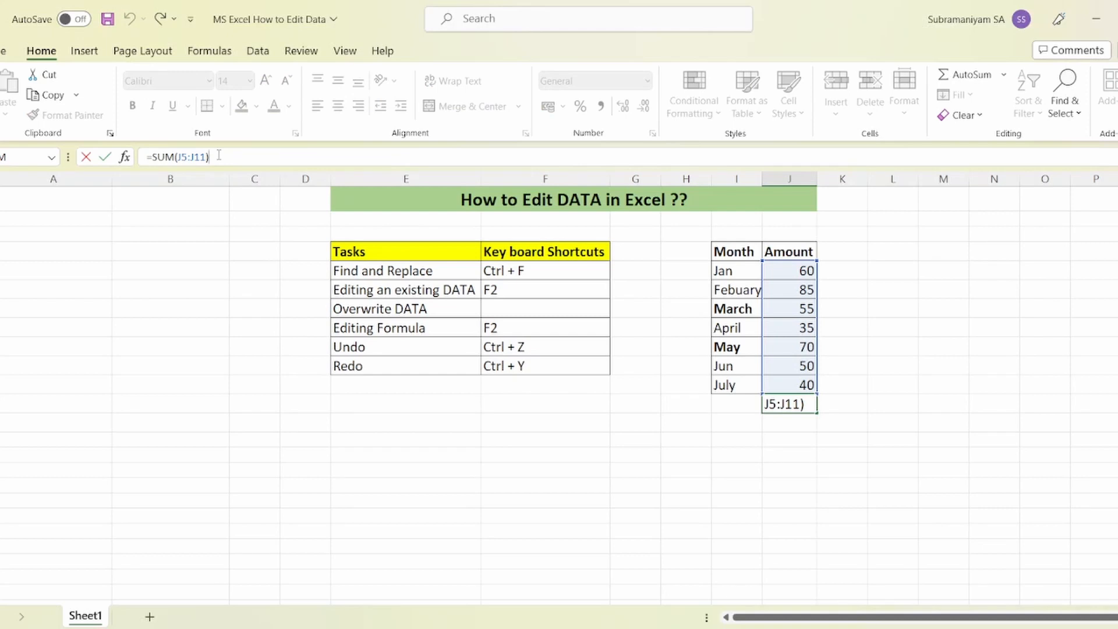
text(+100)
key(Return)
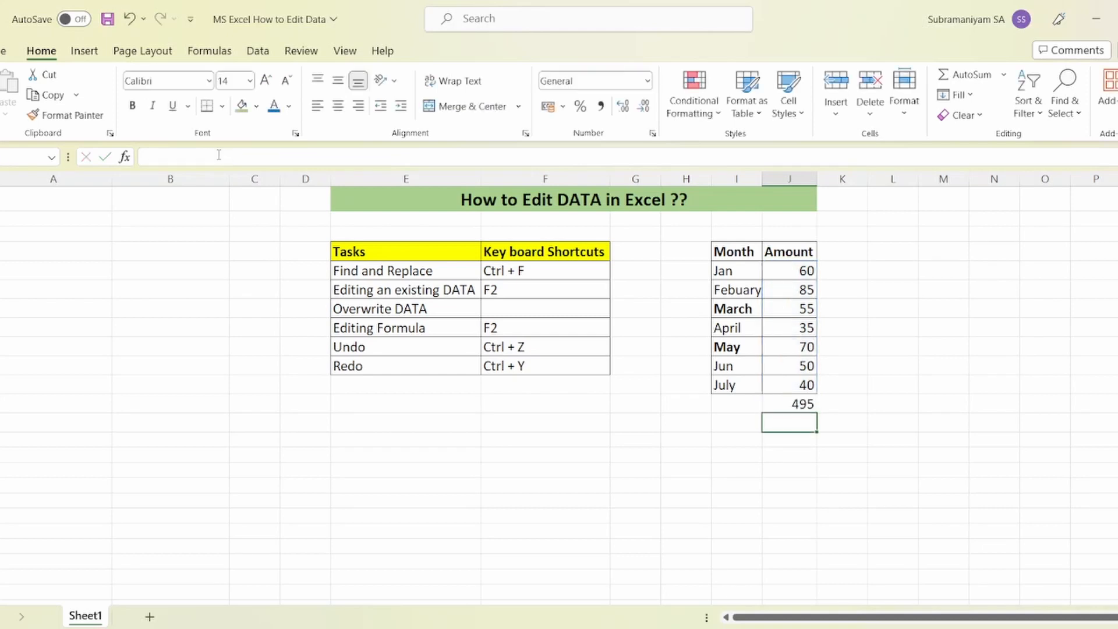
Remove the +100 from the SUM formula below the Amount column so it reads =SUM(J5:J11)
click(789, 403)
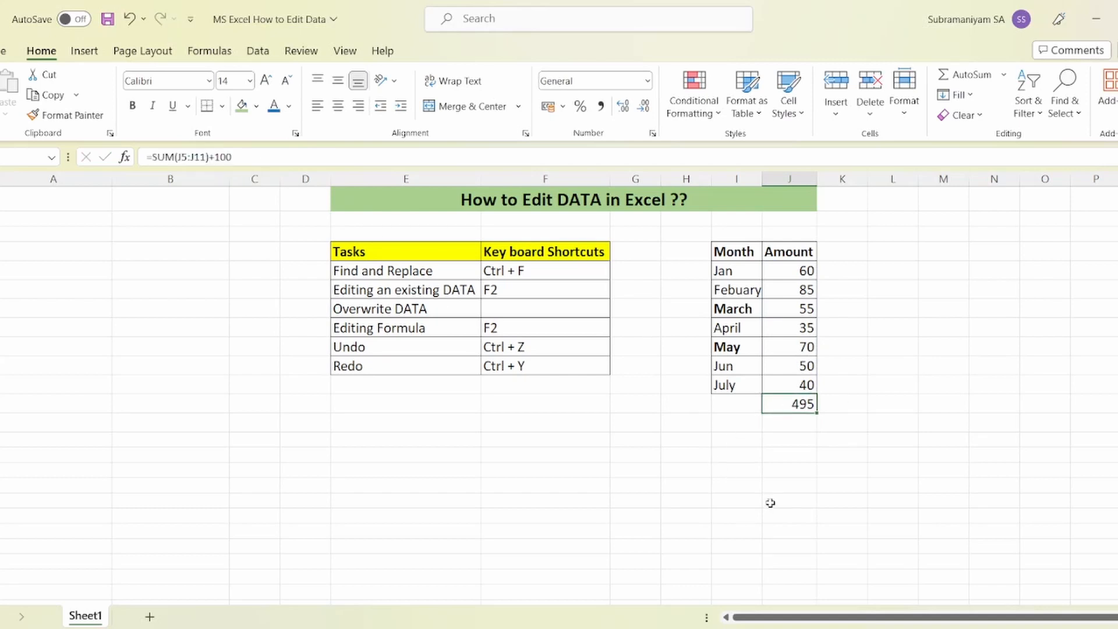
key(F2)
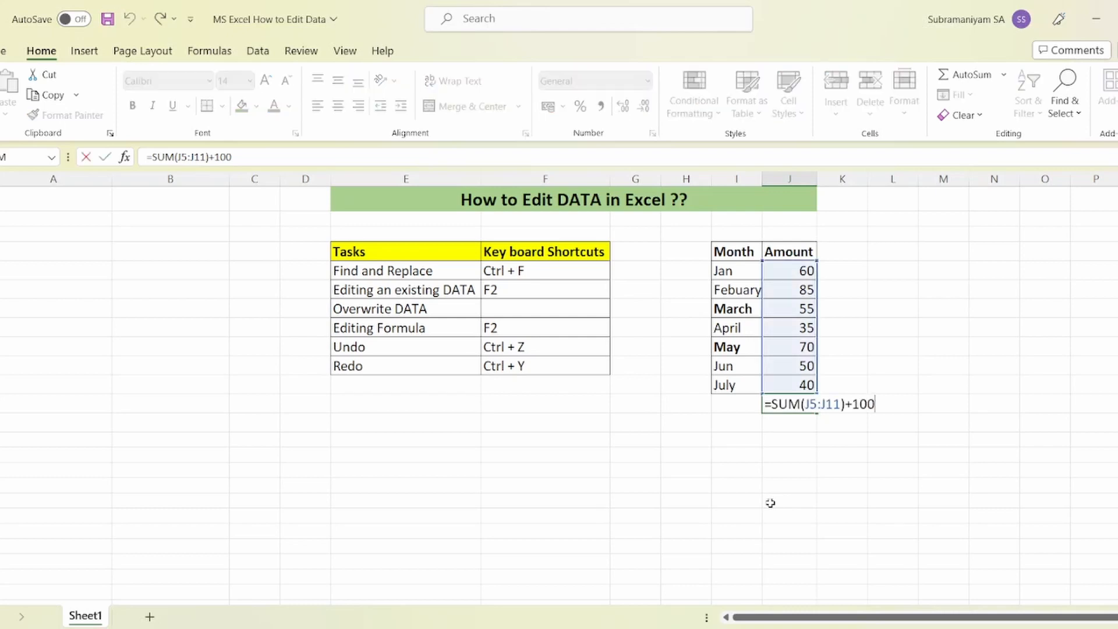
key(BackSpace)
key(BackSpace)
key(BackSpace)
key(BackSpace)
key(Return)
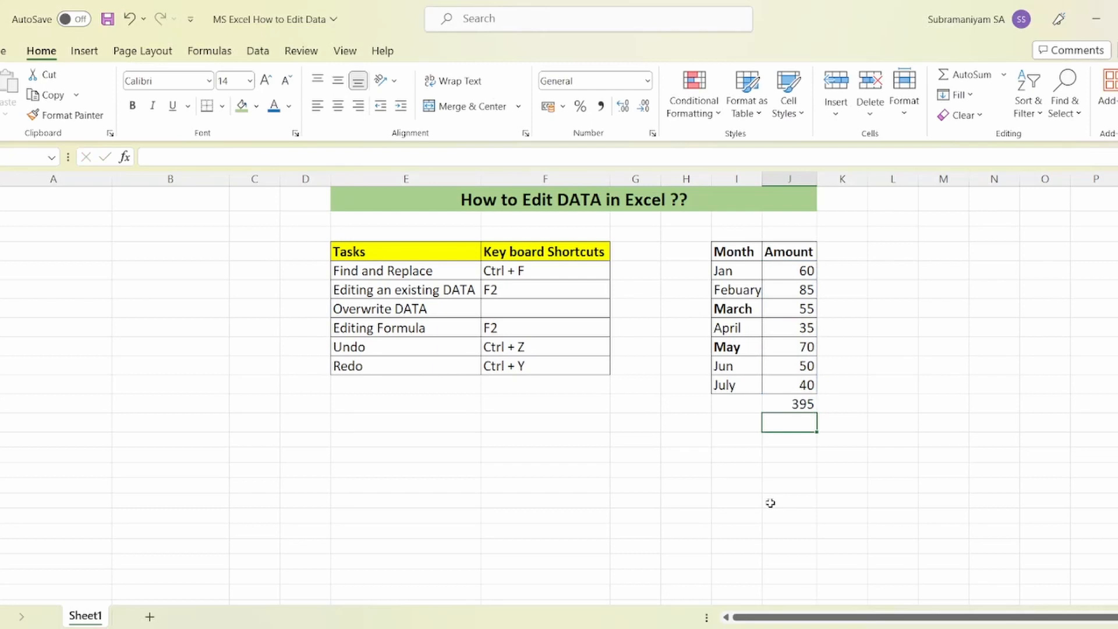
Open the SUM formula below the Amount column for editing inside its cell and step the cursor to the formula's end
click(779, 406)
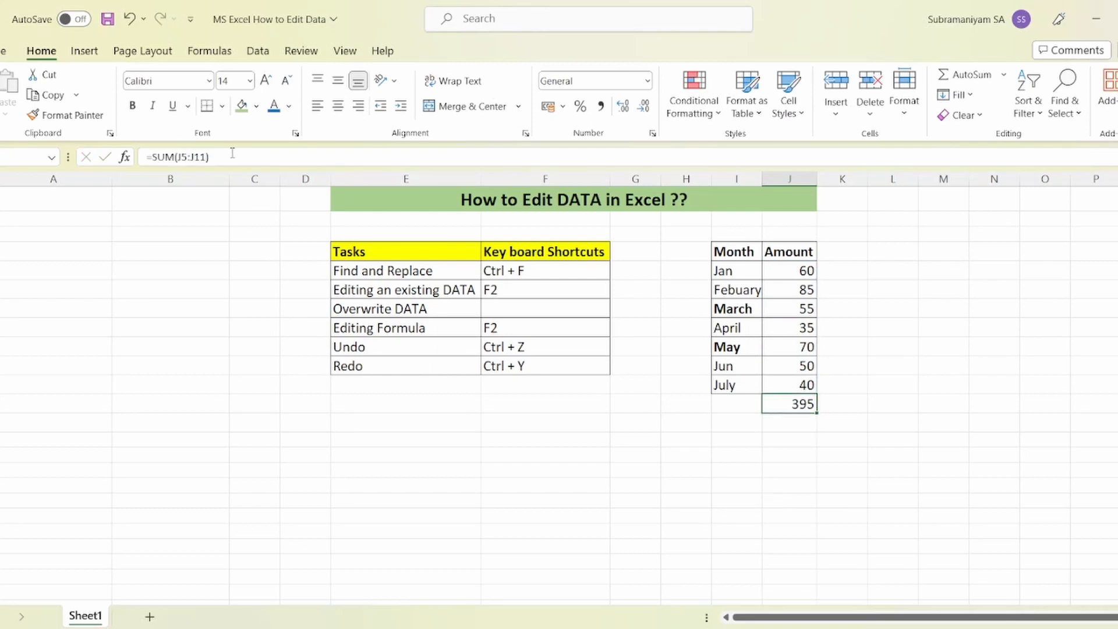
double_click(784, 406)
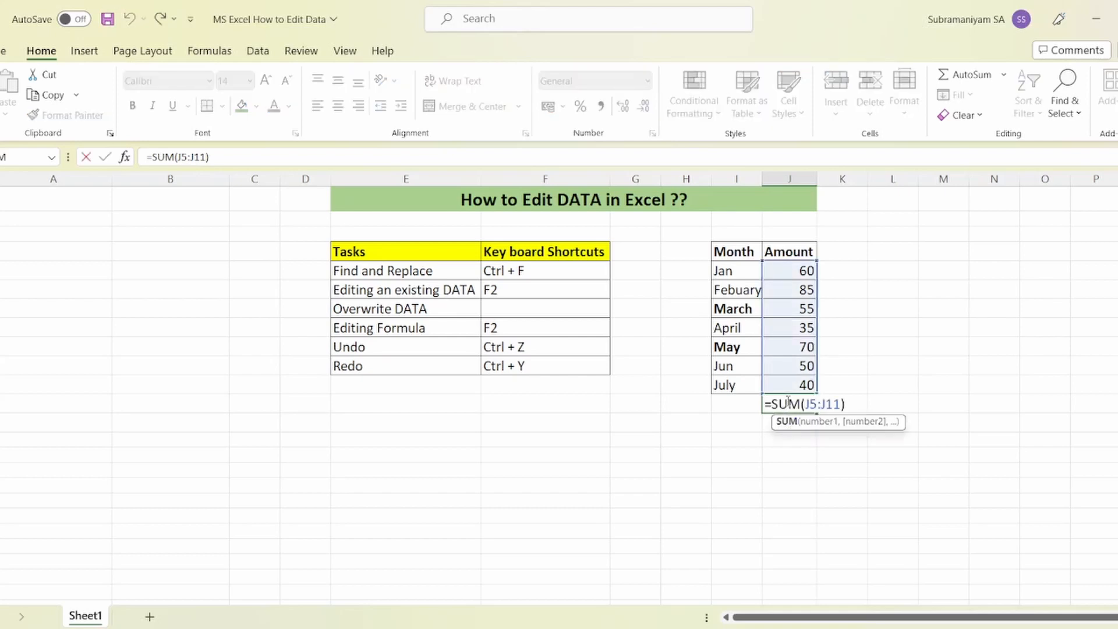
key(Right)
key(Right)
key(Right)
key(Right)
key(Right)
key(Right)
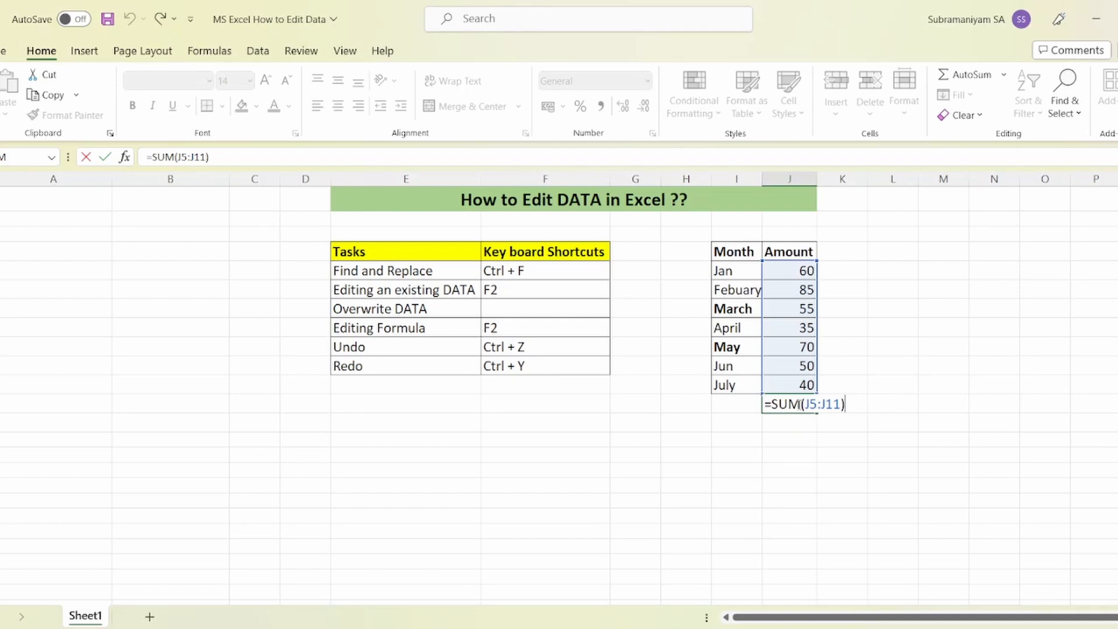
key(Return)
click(714, 457)
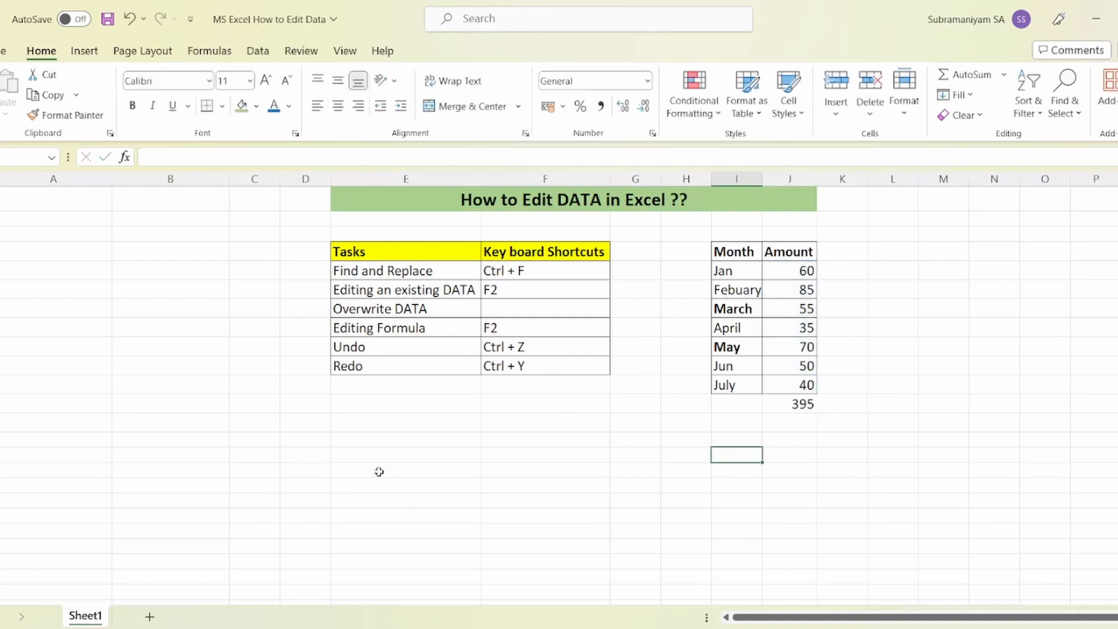
click(372, 348)
click(368, 367)
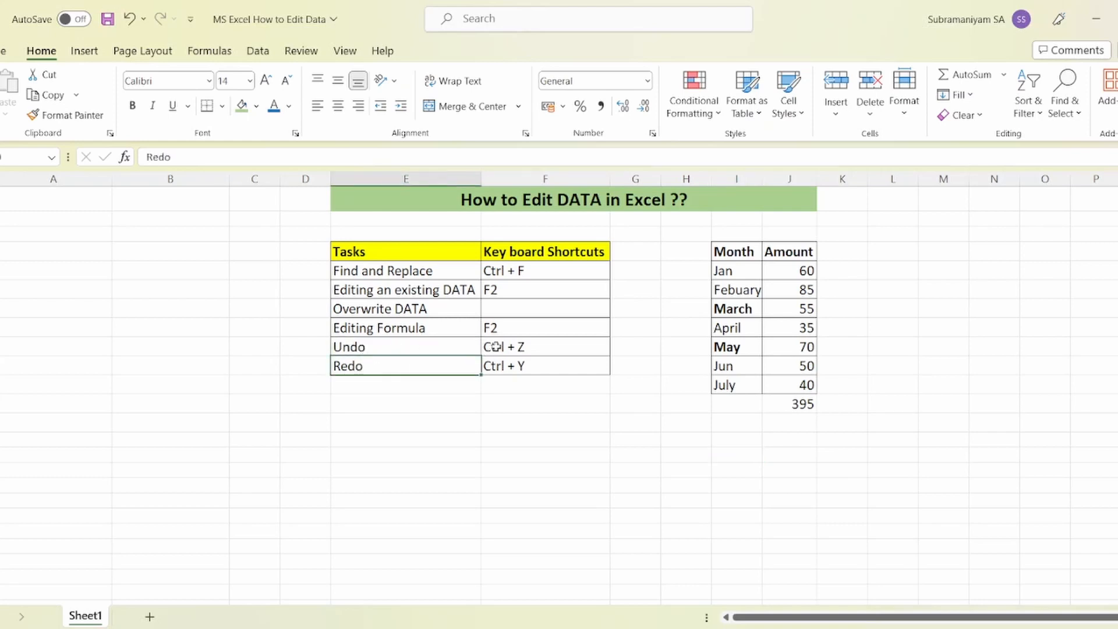
drag(496, 347, 522, 367)
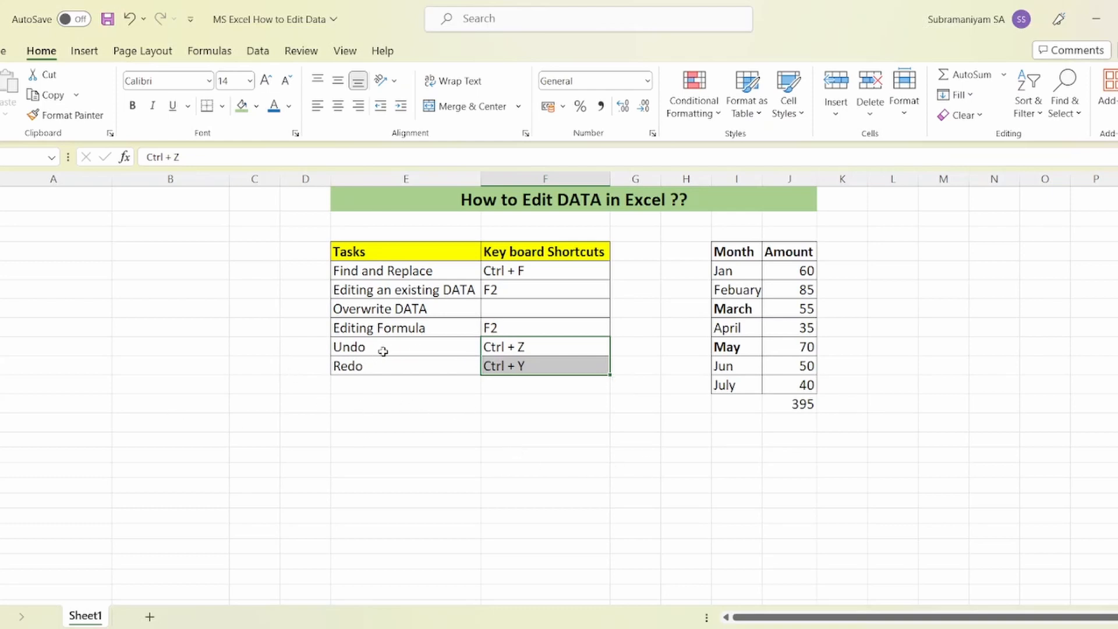
click(526, 346)
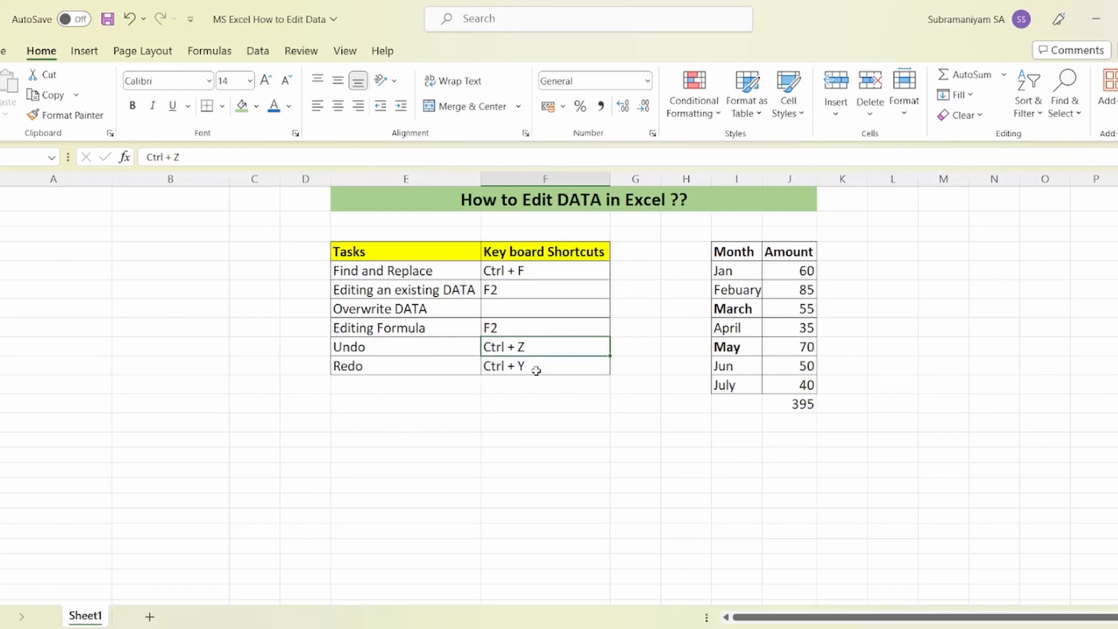
click(519, 367)
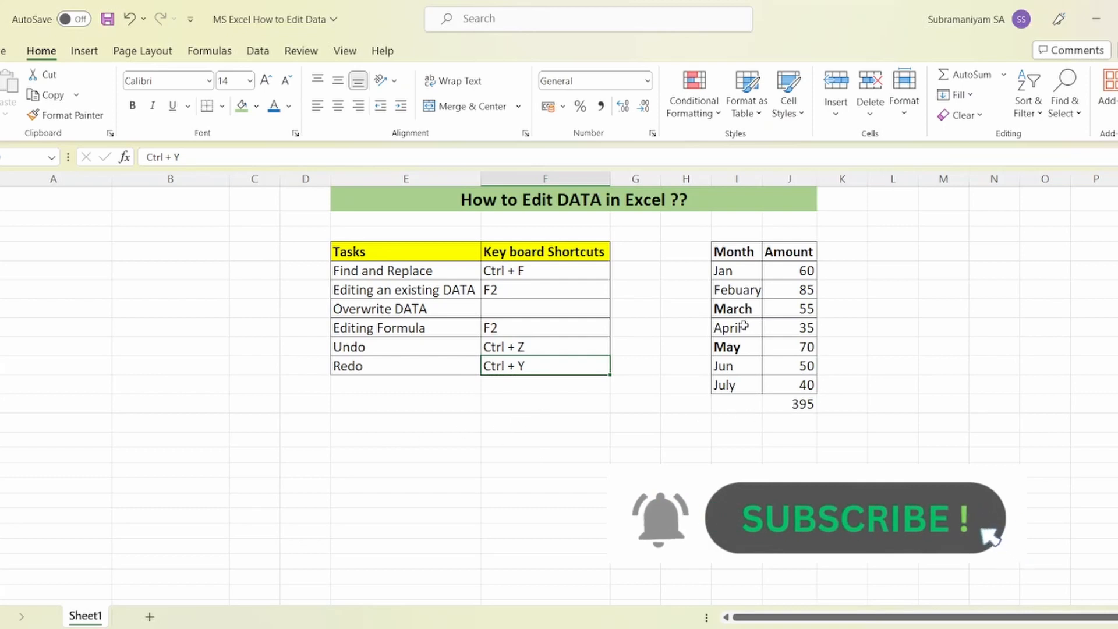
Append +100 to the formula below the Amount column so it reads =SUM(J5:J11)+100
click(803, 403)
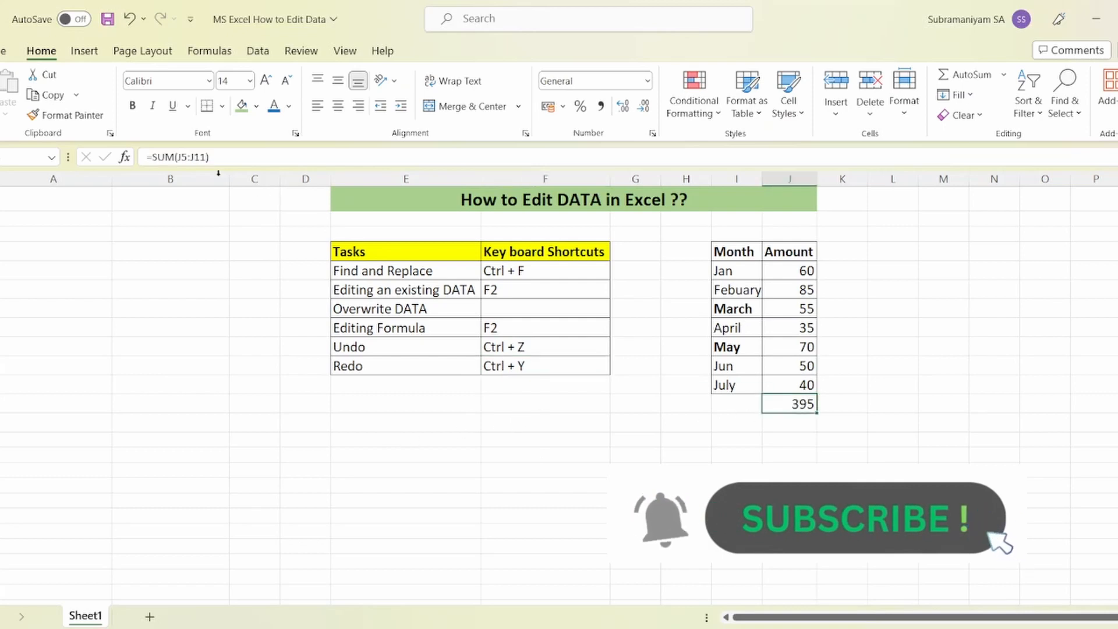
click(227, 160)
text(+)
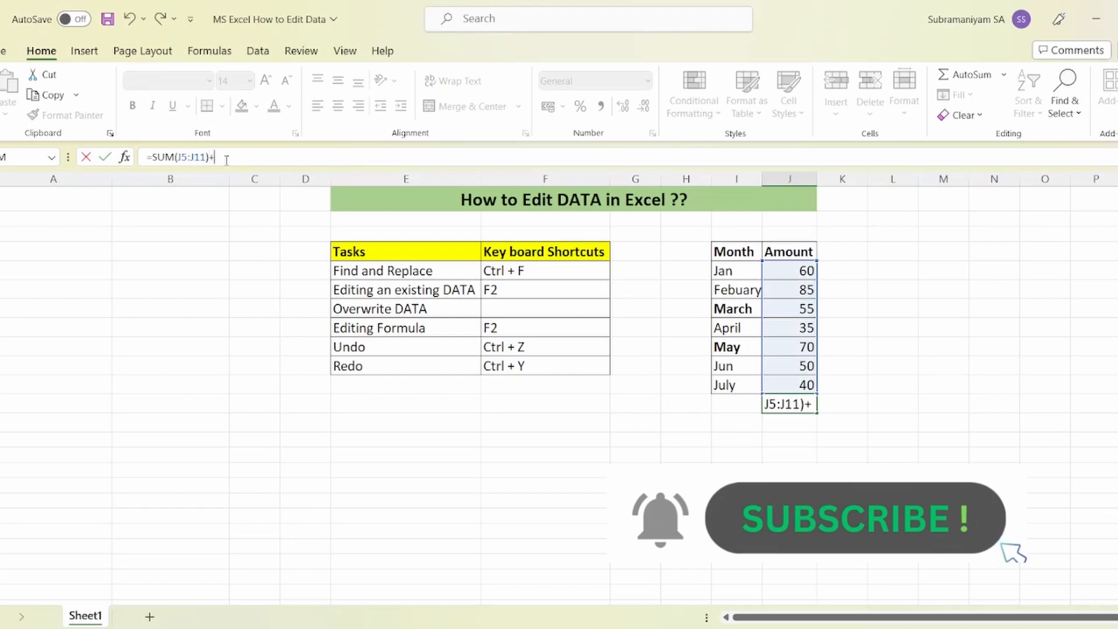
text(100)
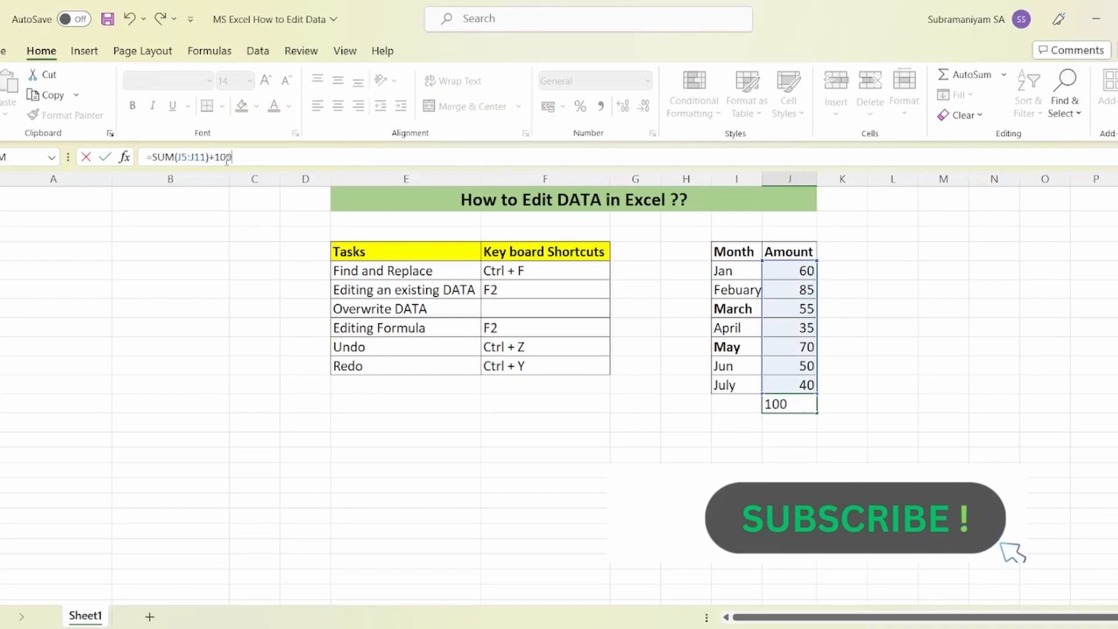
key(Return)
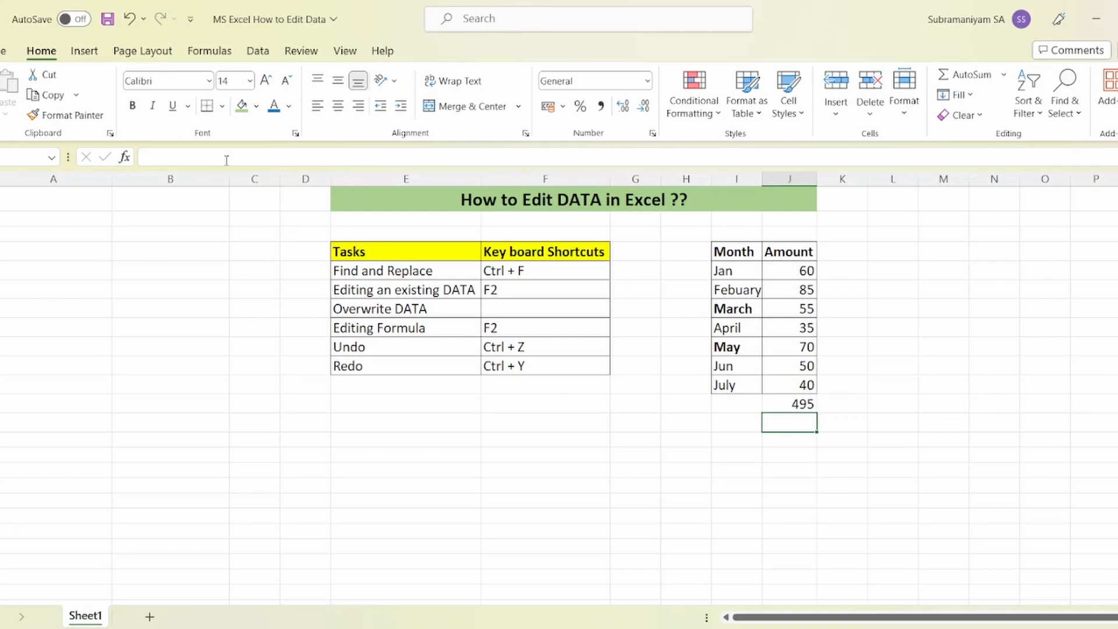
Undo the +100 addition to the Amount total's formula and redo it
key(ctrl+z)
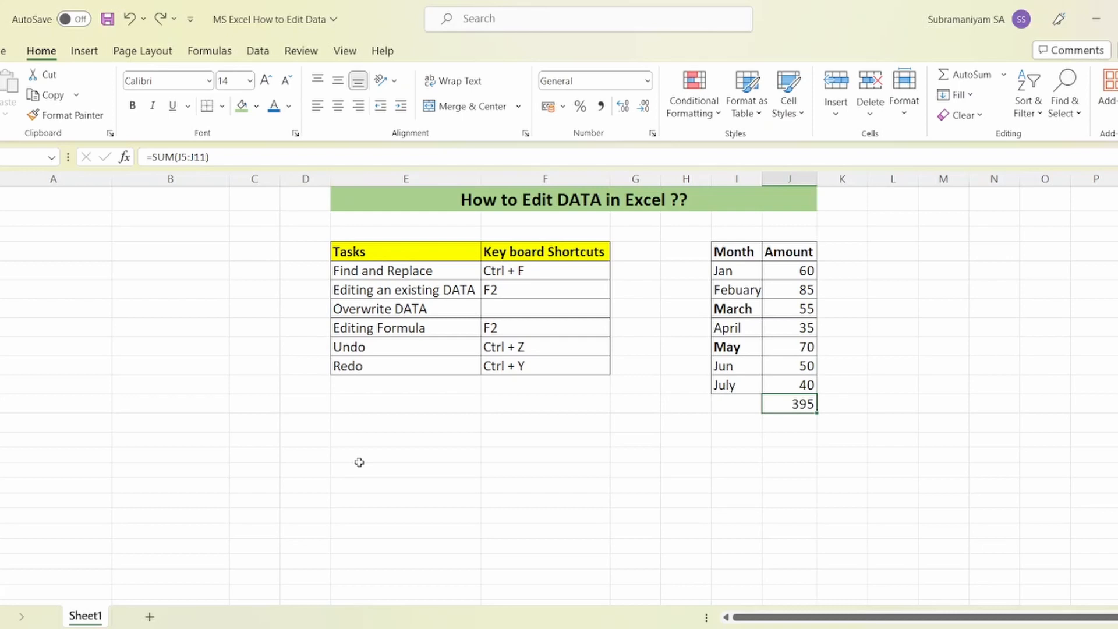
key(ctrl+y)
Make the Ctrl + Z and Ctrl + Y shortcut cells of the Undo and Redo rows bold with a green fill
click(371, 345)
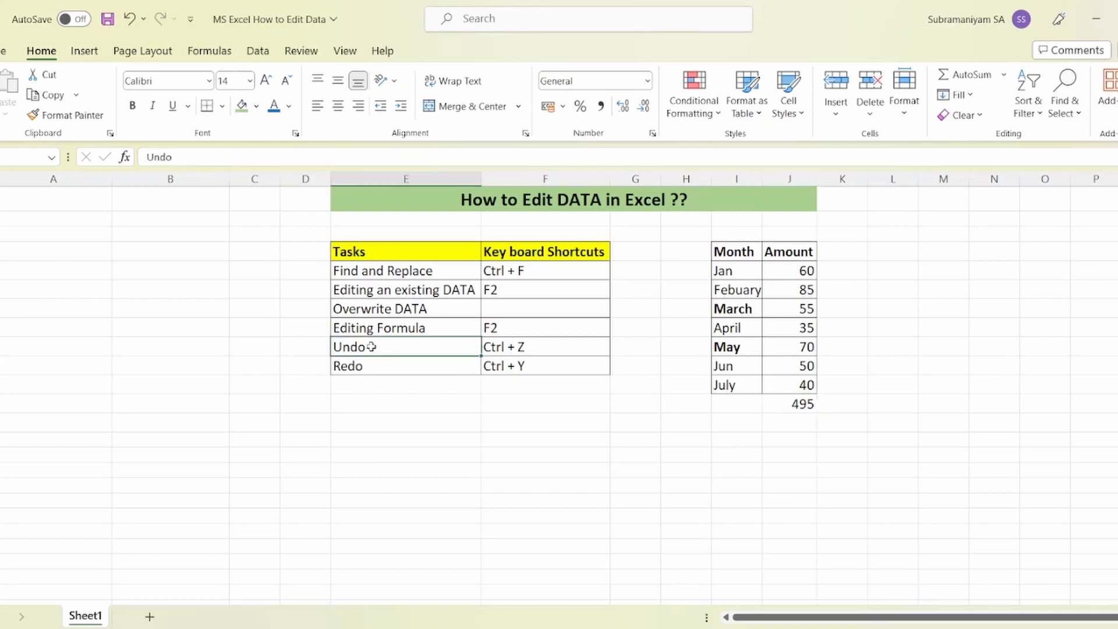
drag(527, 348, 556, 374)
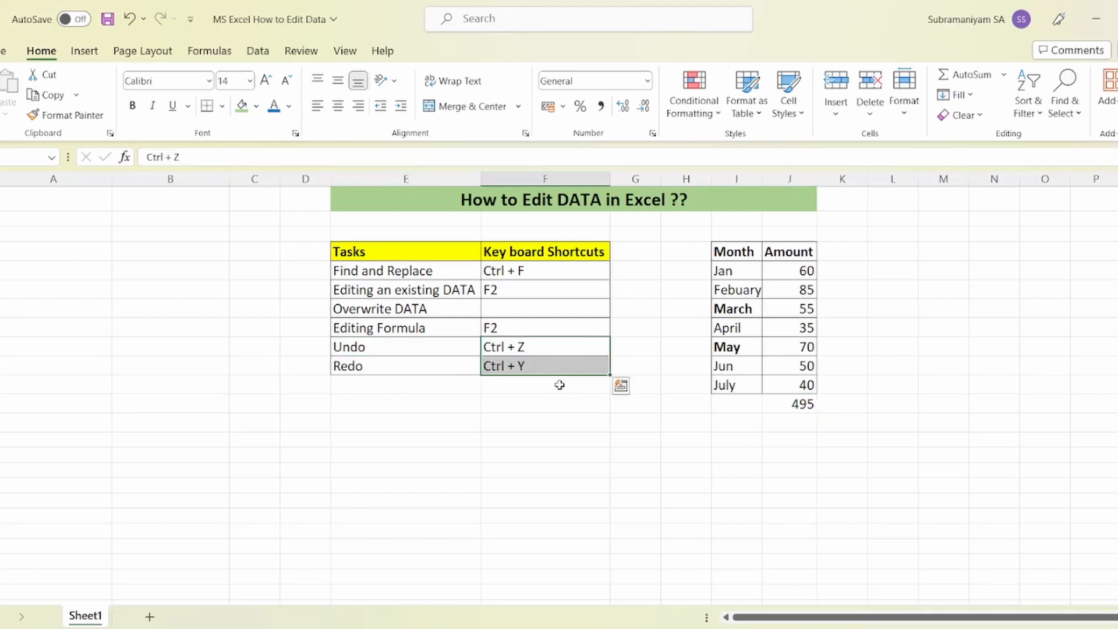
click(132, 106)
click(241, 111)
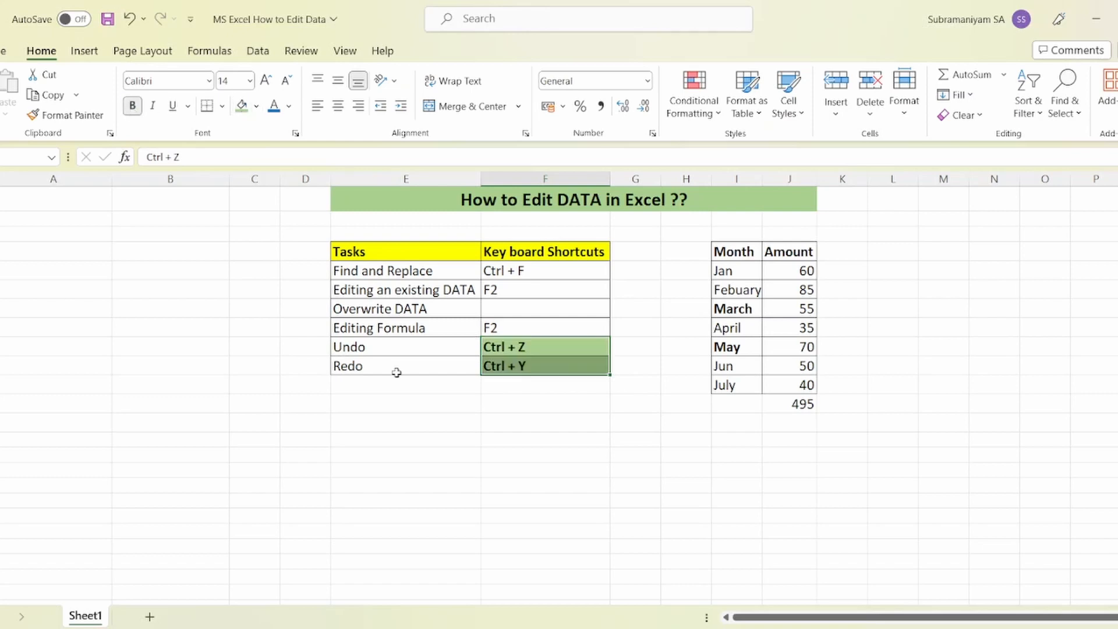
click(578, 437)
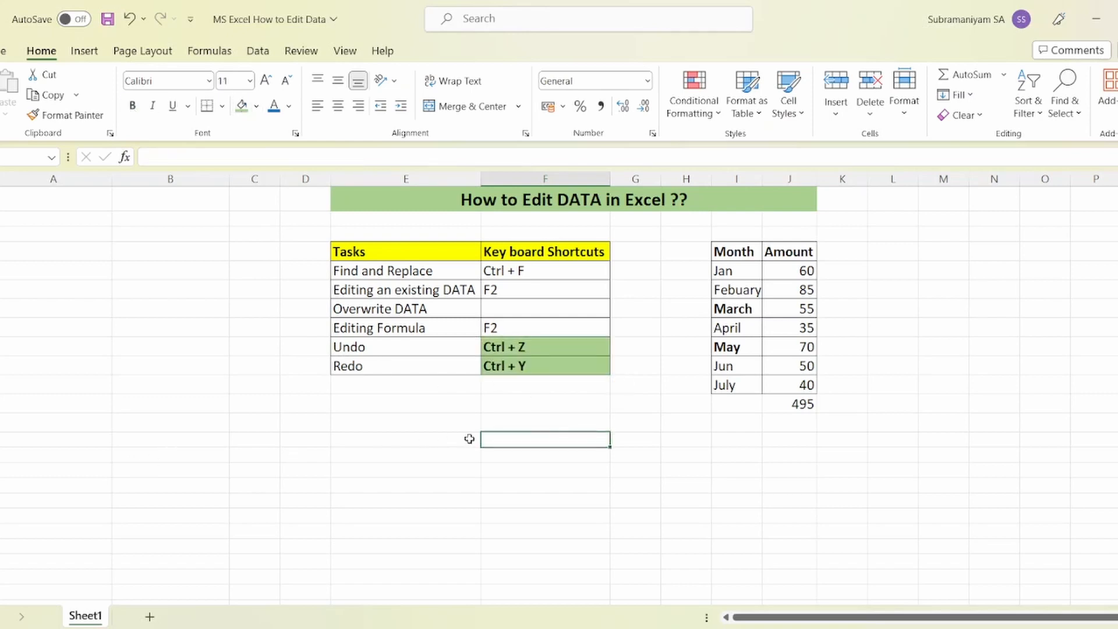